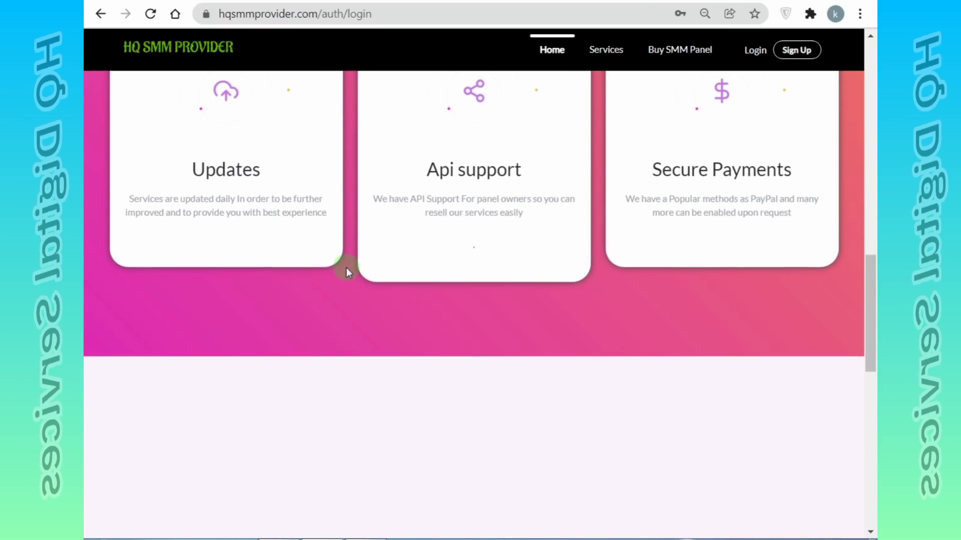
Set the HQ Digital Services channel's notification bell to All
scroll(347, 269, "down", 3)
scroll(347, 268, "down", 3)
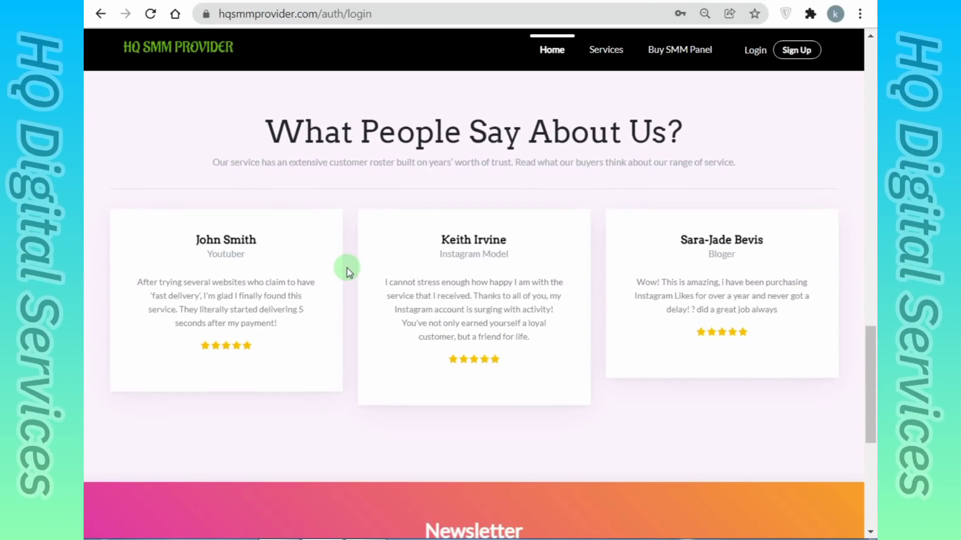
scroll(346, 269, "down", 7)
scroll(346, 268, "up", 13)
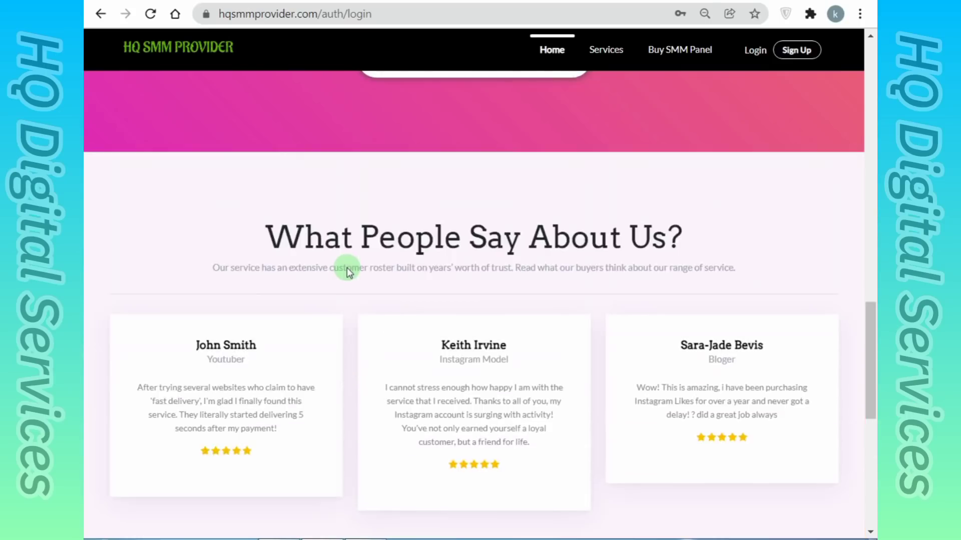
scroll(346, 268, "up", 18)
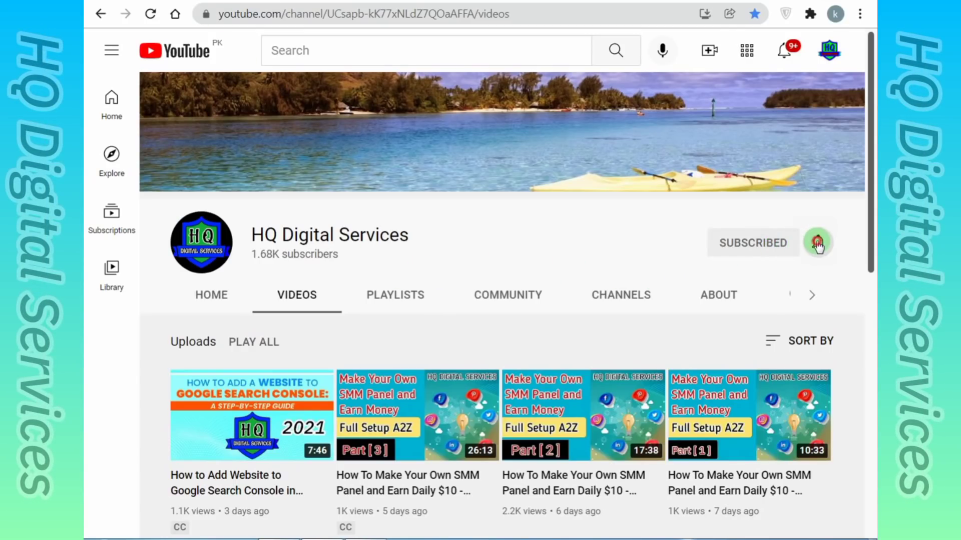
left_click(817, 244)
left_click(750, 283)
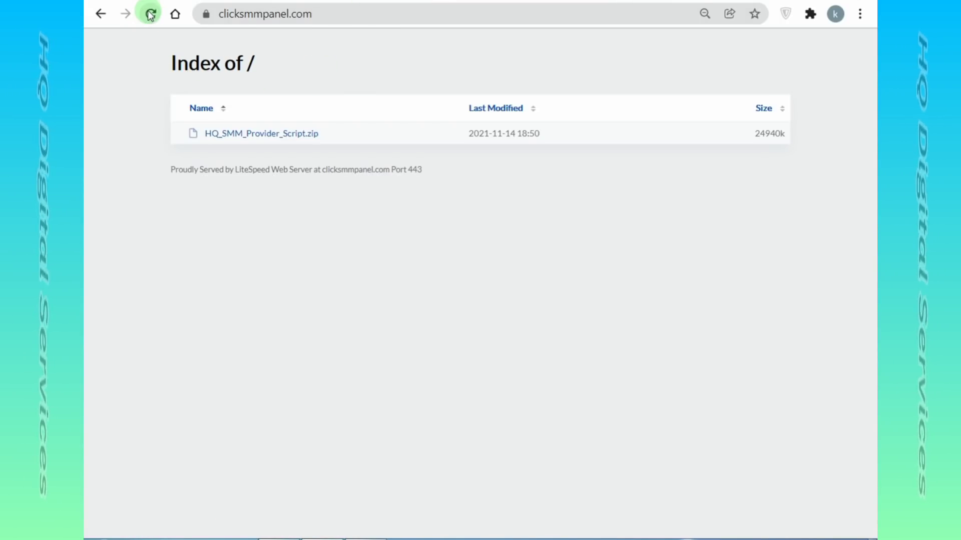
Reload the page and launch File Manager from cPanel's Files section
left_click(150, 15)
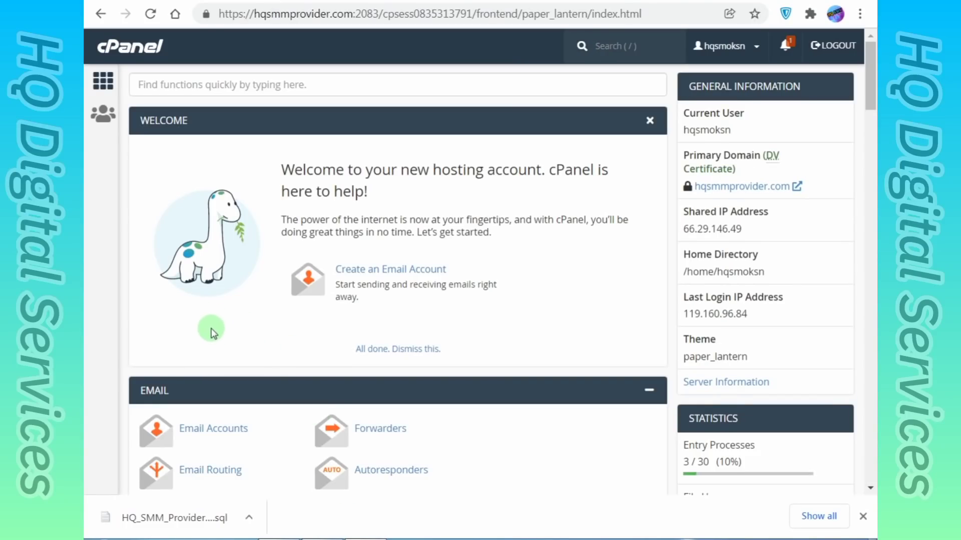
scroll(211, 333, "down", 10)
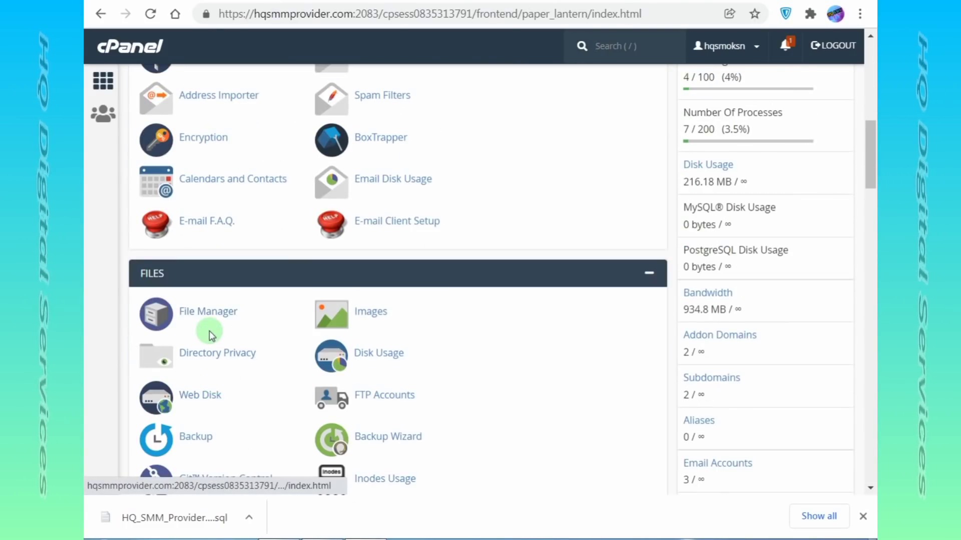
left_click(184, 315)
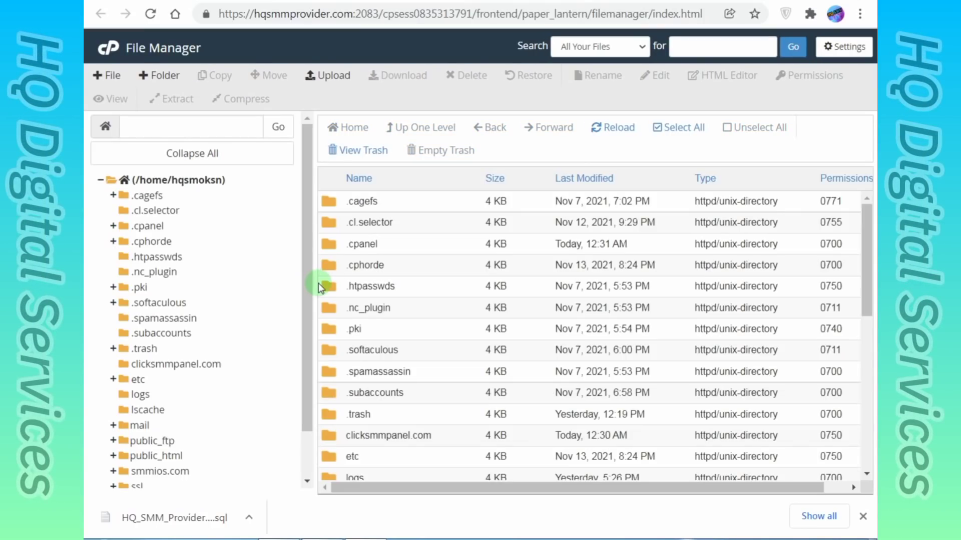
Extract HQ_SMM_Provider_Script.zip into the clicksmmpanel.com folder, then go back to the cPanel home page
scroll(318, 284, "down", 3)
double_click(458, 279)
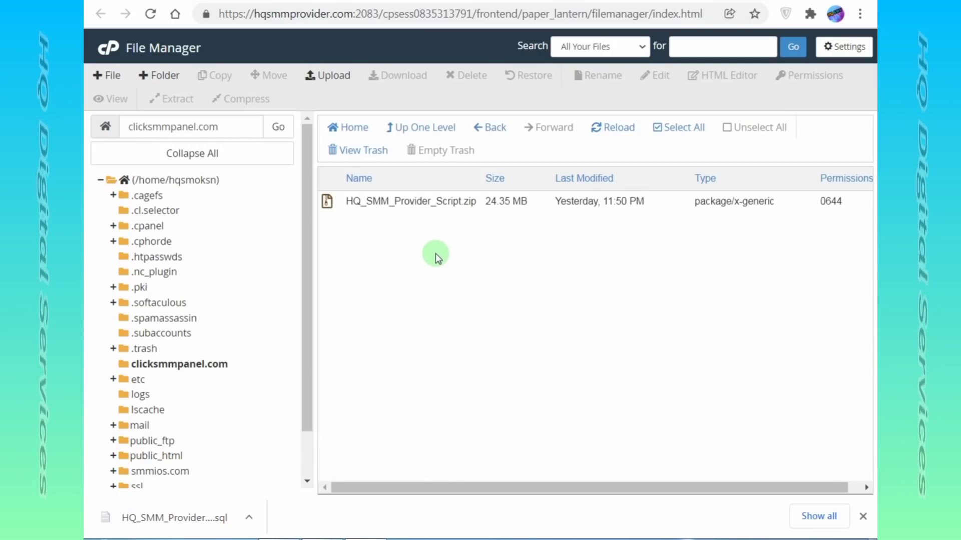
left_click(476, 205)
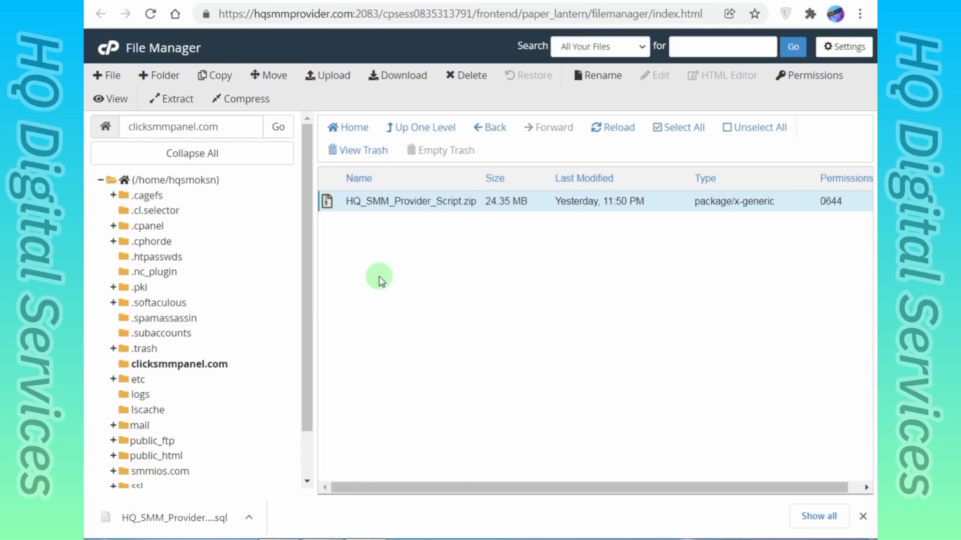
right_click(543, 204)
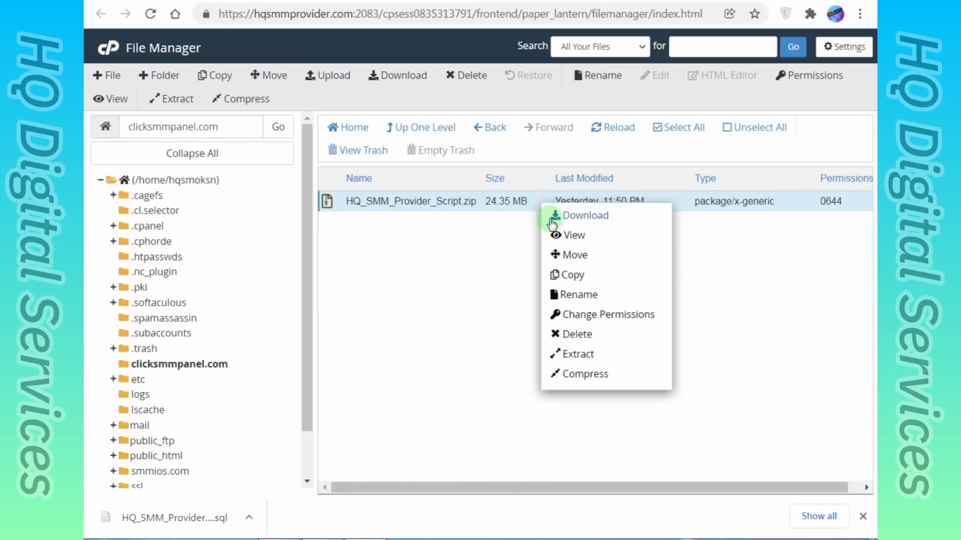
left_click(583, 353)
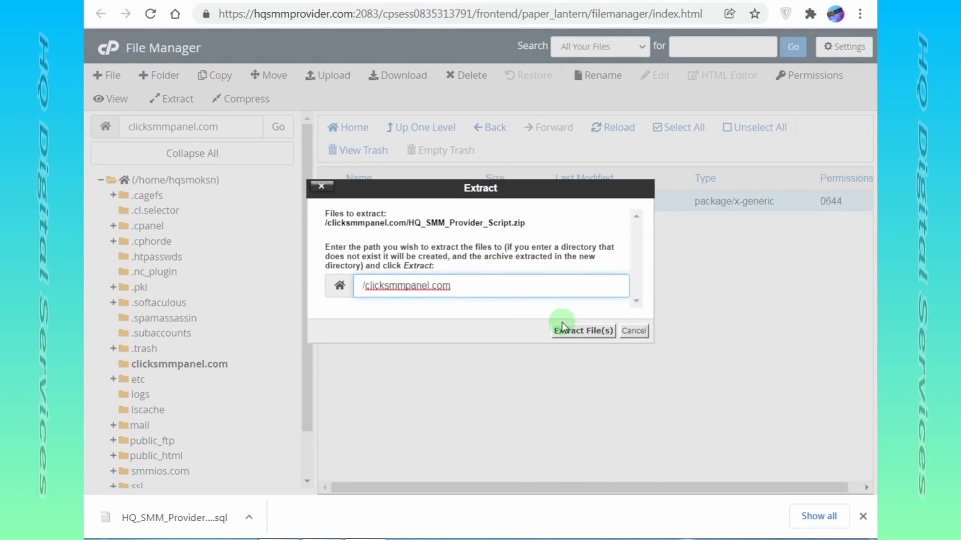
left_click(577, 334)
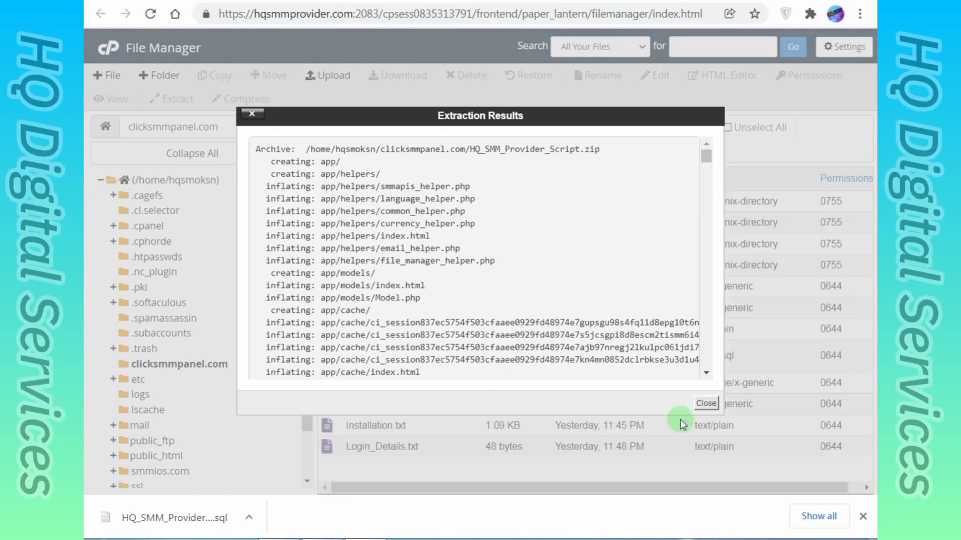
left_click(679, 424)
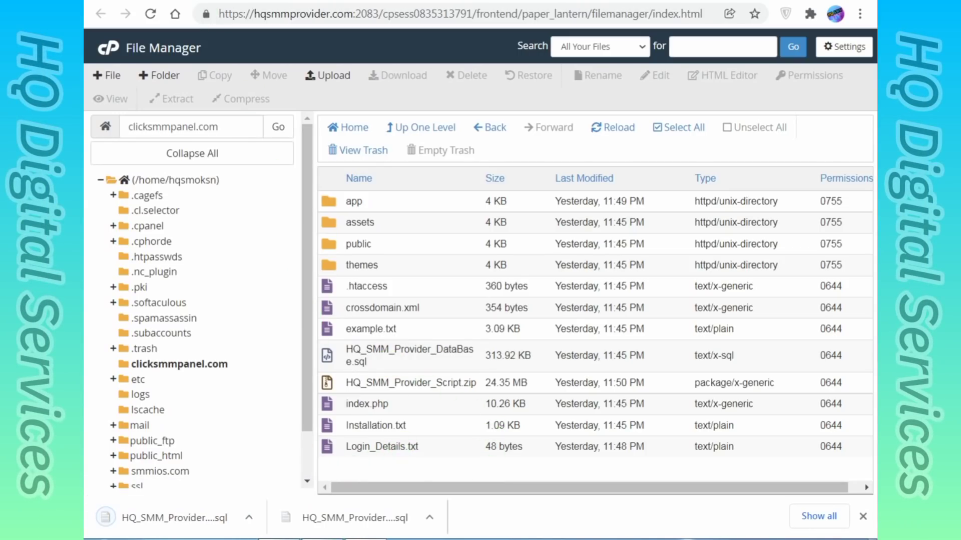
left_click(205, 1)
scroll(272, 200, "down", 6)
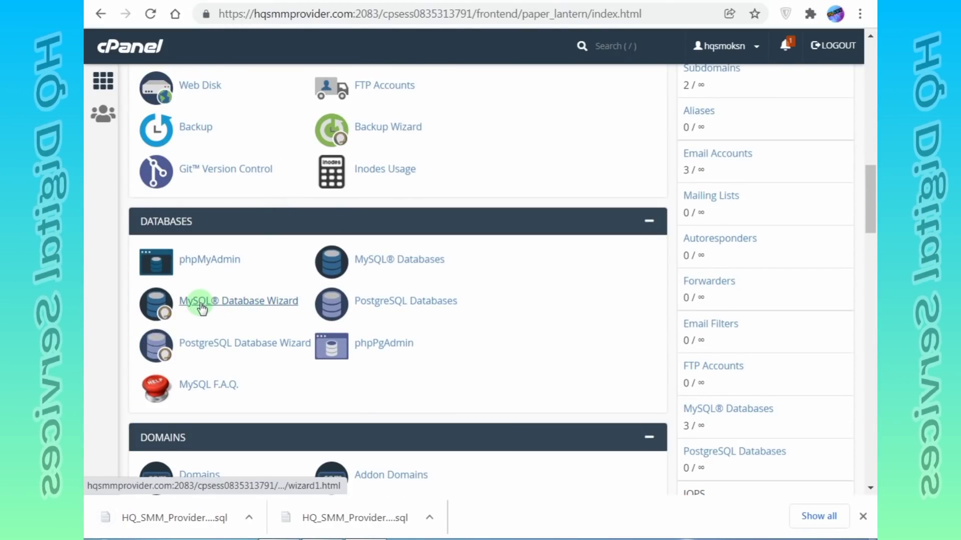
Create a database named clicksmmpanel with the MySQL Database Wizard
left_click(251, 305)
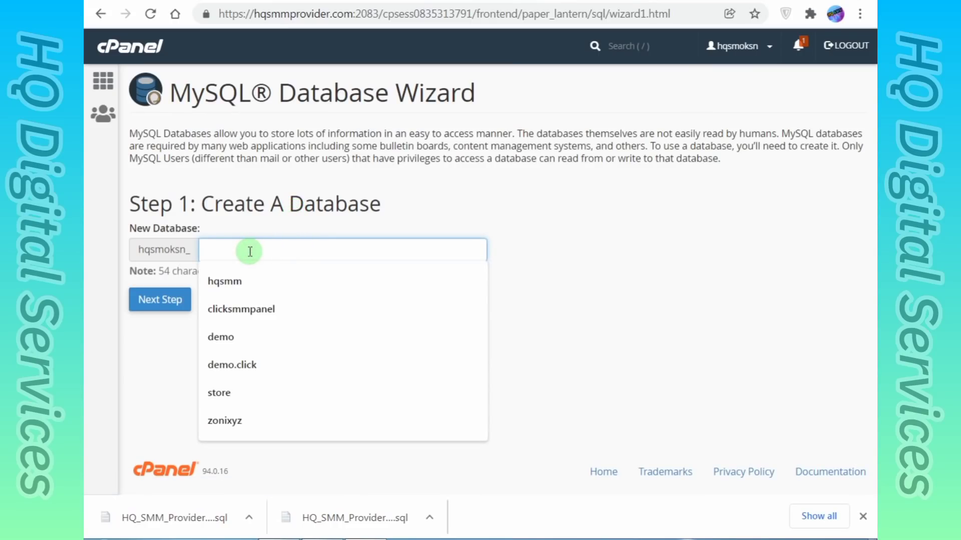
type("clicksmmpanel")
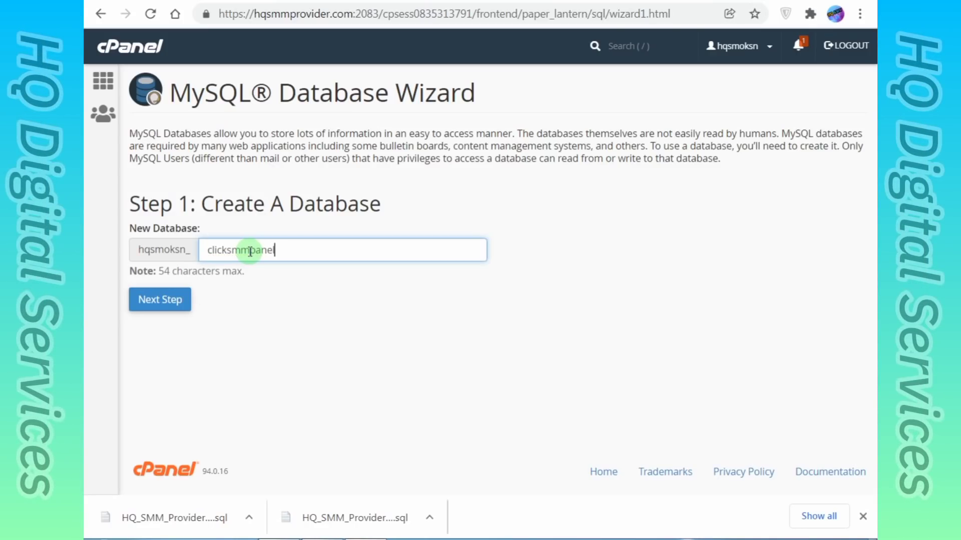
left_click(158, 300)
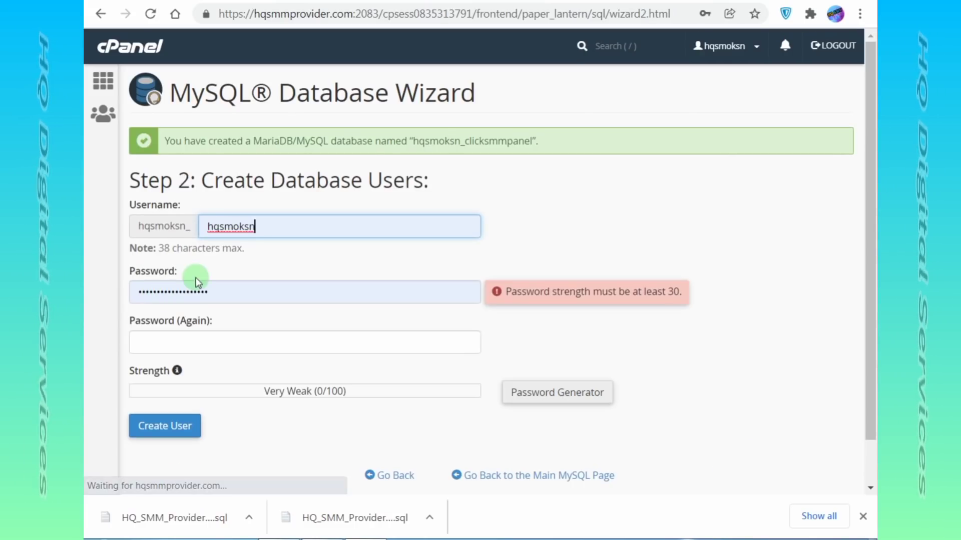
Replace the prefilled username with clicksmmpanel
left_click(275, 223)
key("BackSpace")
key("BackSpace")
key("BackSpace")
key("BackSpace")
key("BackSpace")
key("BackSpace")
key("BackSpace")
key("BackSpace")
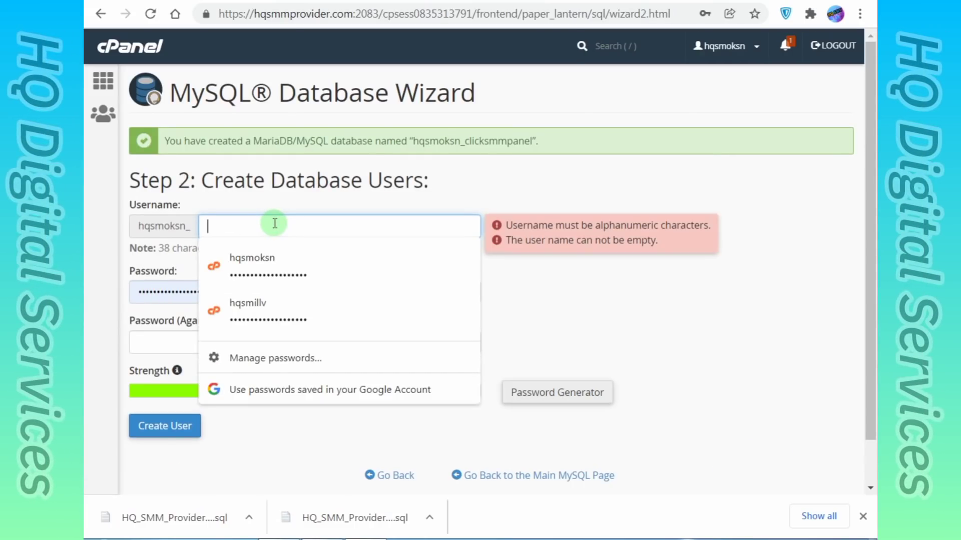
type("click")
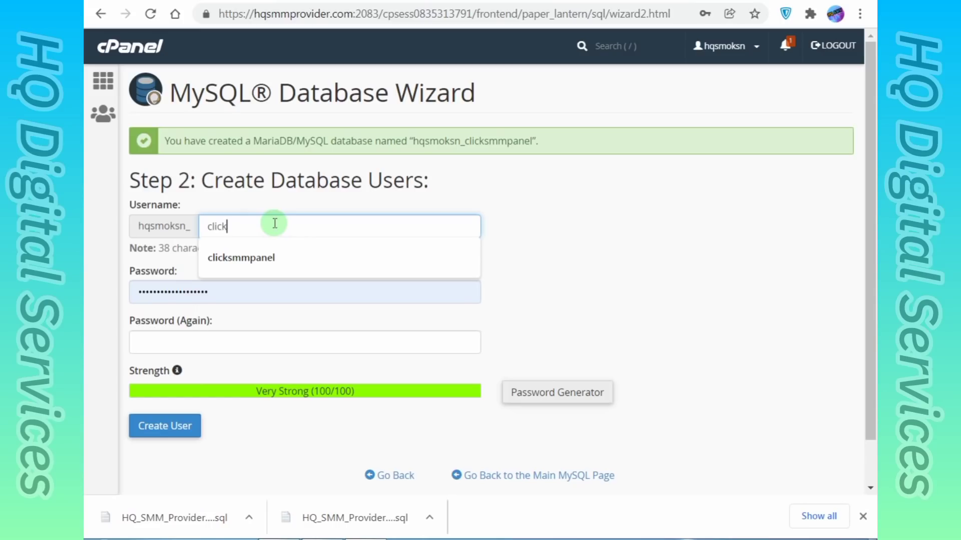
type("smmpanel")
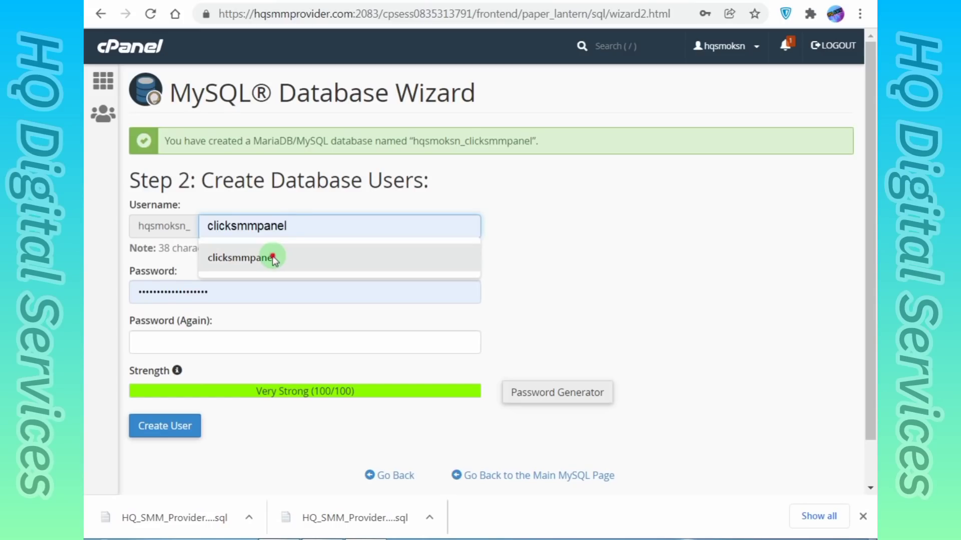
left_click(257, 256)
Enter and confirm a new password for the user, then create it
left_click(208, 294)
left_click_drag(208, 293, 134, 294)
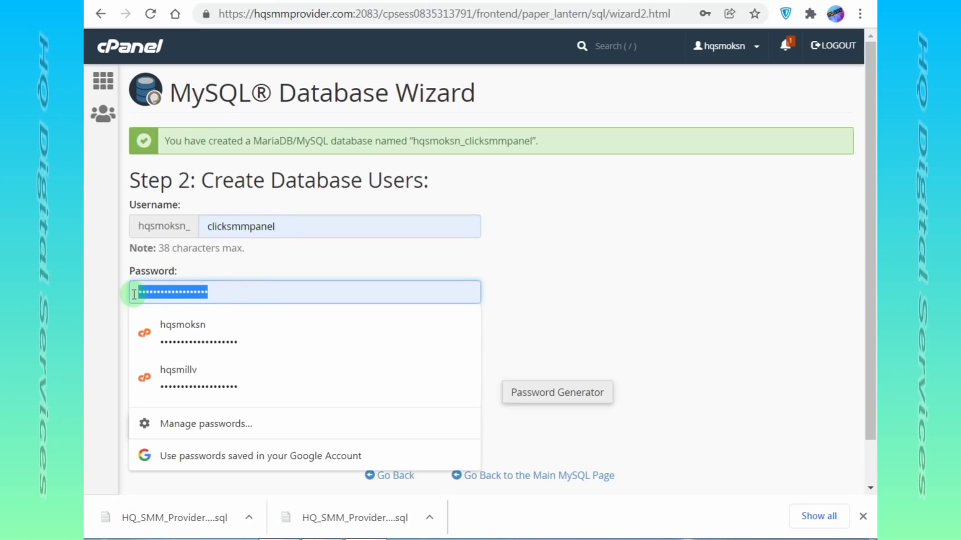
key("BackSpace")
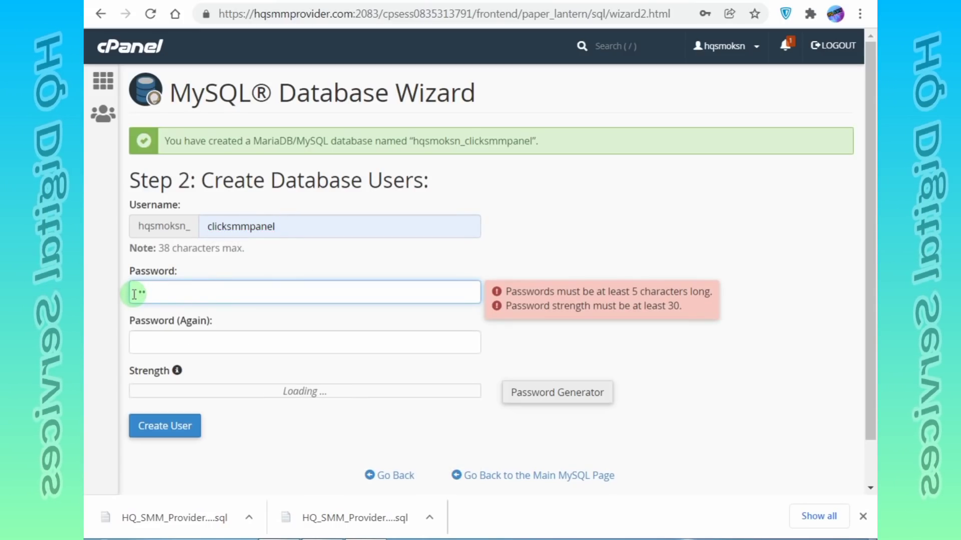
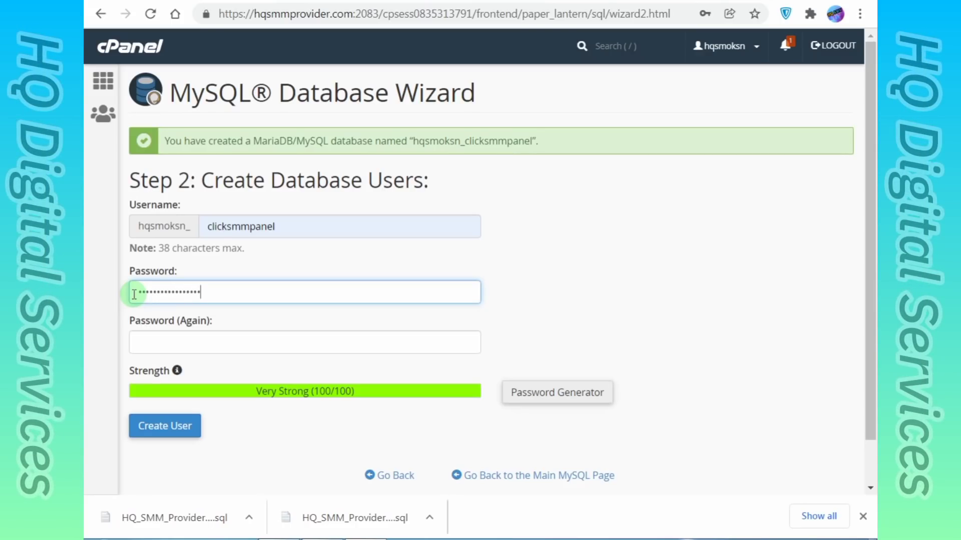
left_click(134, 339)
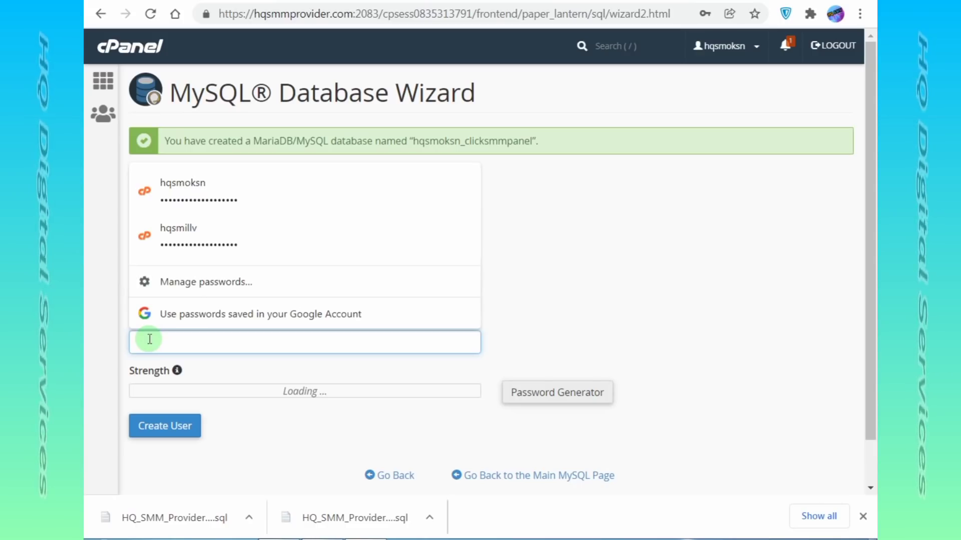
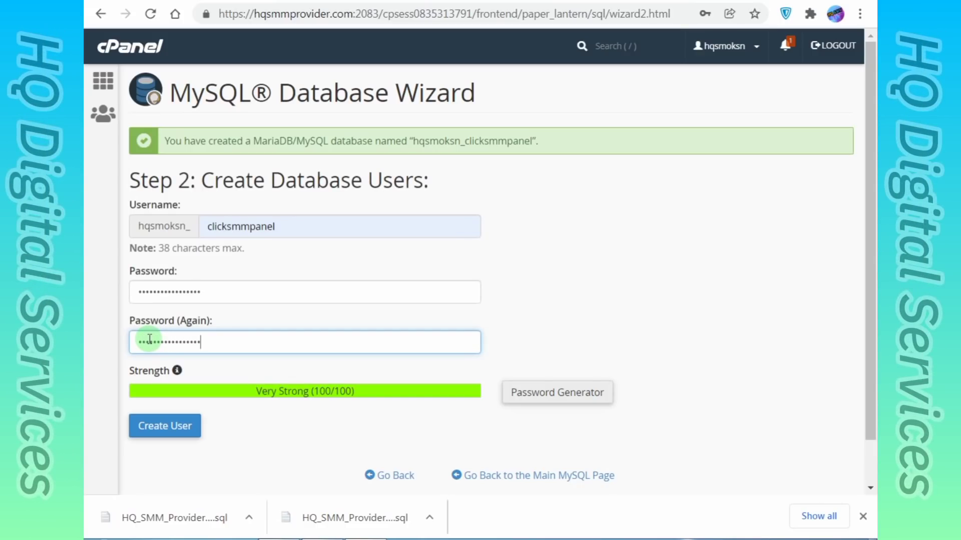
left_click(166, 429)
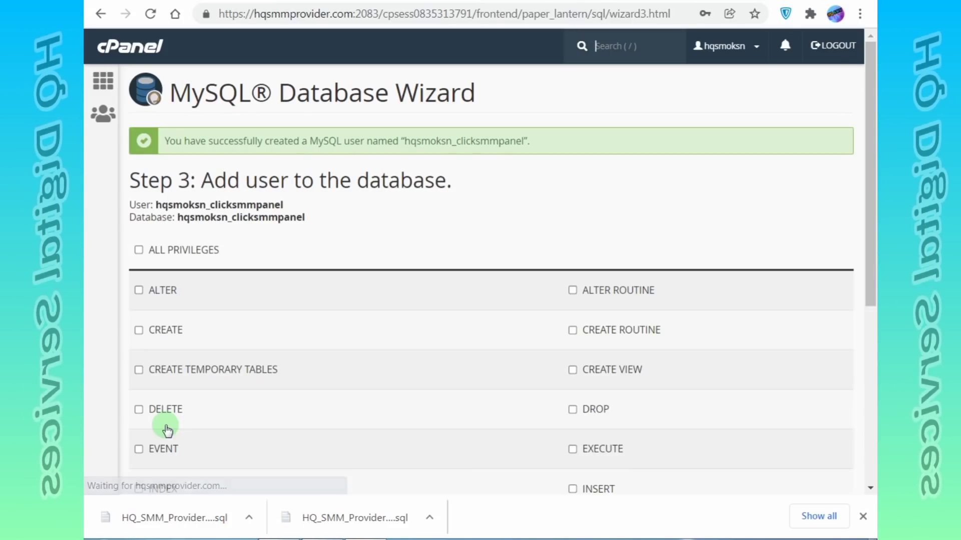
Grant the user ALL PRIVILEGES on the database and finish the wizard
left_click(136, 248)
scroll(185, 325, "down", 5)
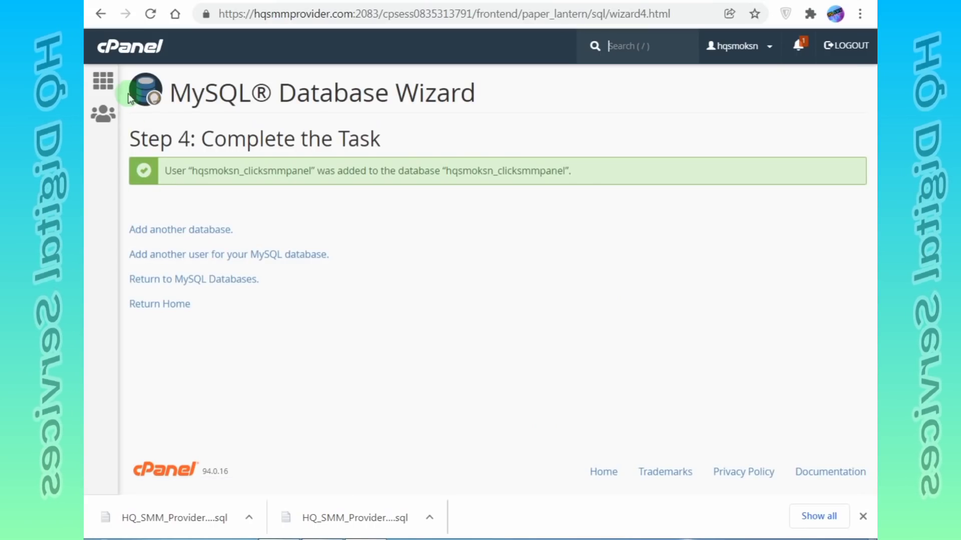
left_click(120, 47)
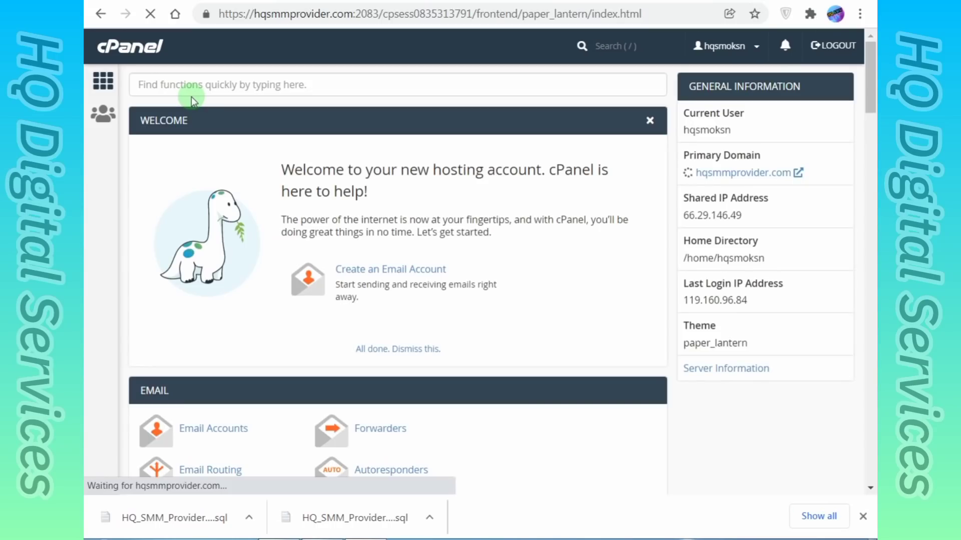
Open the clicksmmpanel database in phpMyAdmin
scroll(199, 188, "down", 15)
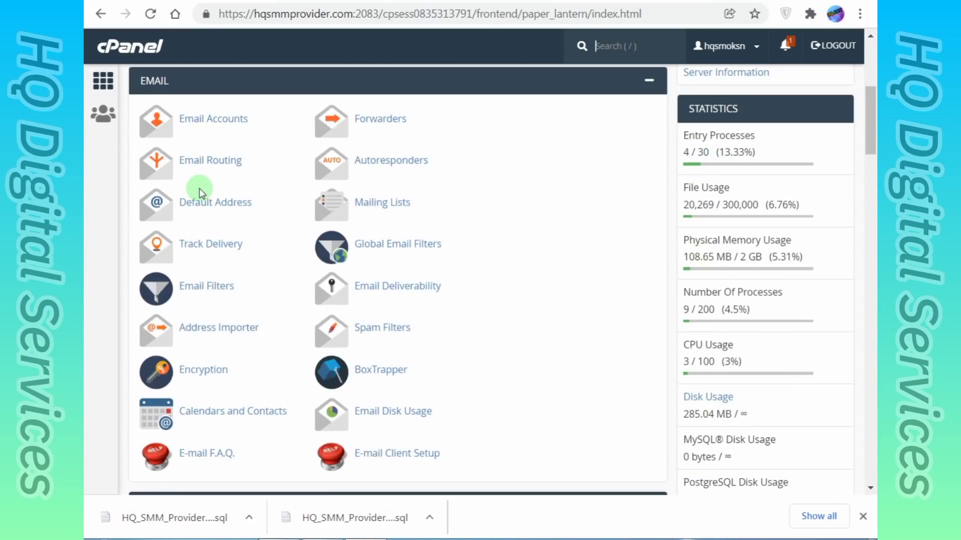
scroll(199, 190, "down", 2)
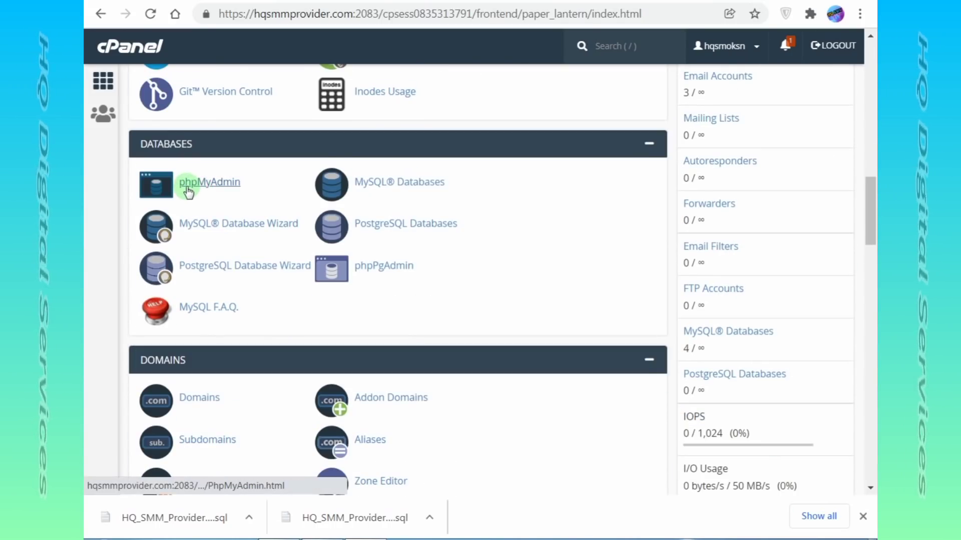
left_click(222, 184)
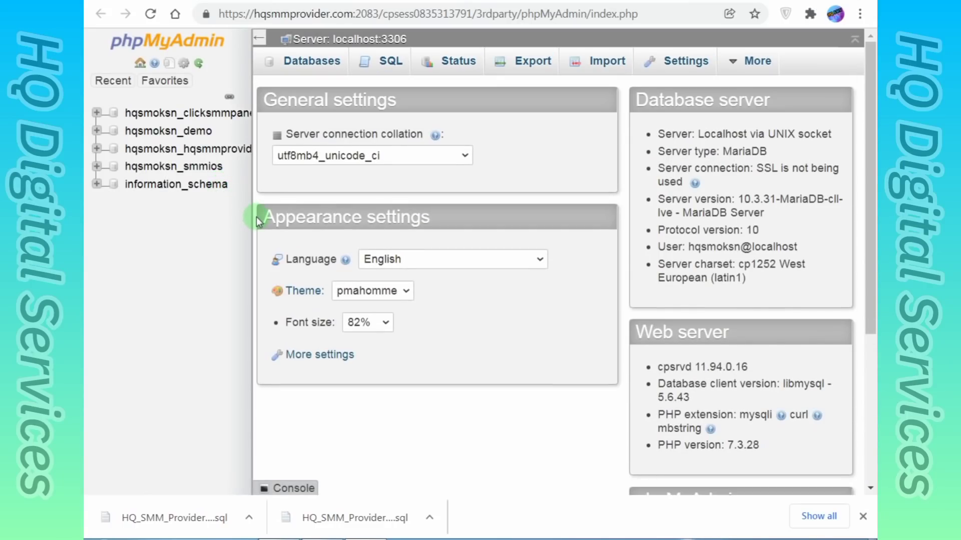
left_click(223, 119)
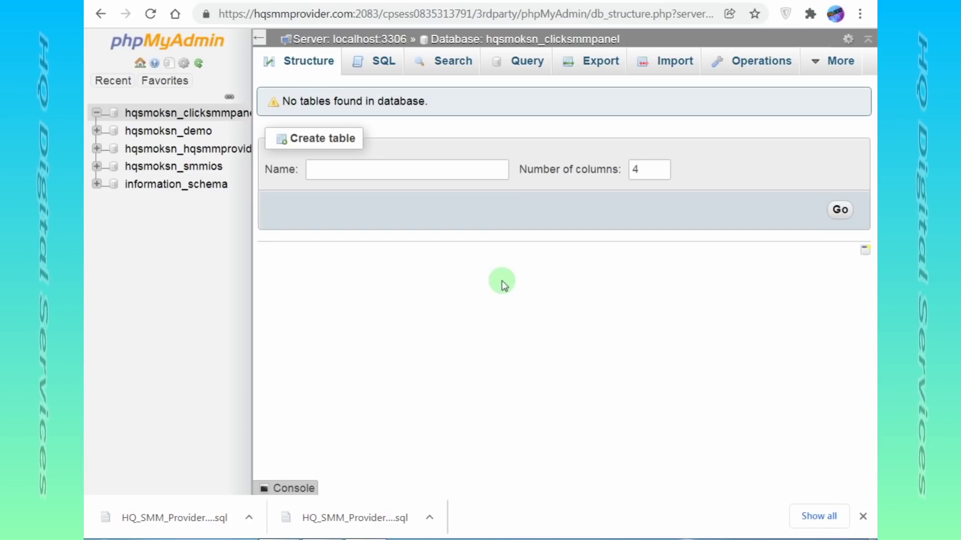
Import HQ_SMM_Provider_DataBase (2).sql from Downloads into the clicksmmpanel database, creating 25 tables
left_click(673, 64)
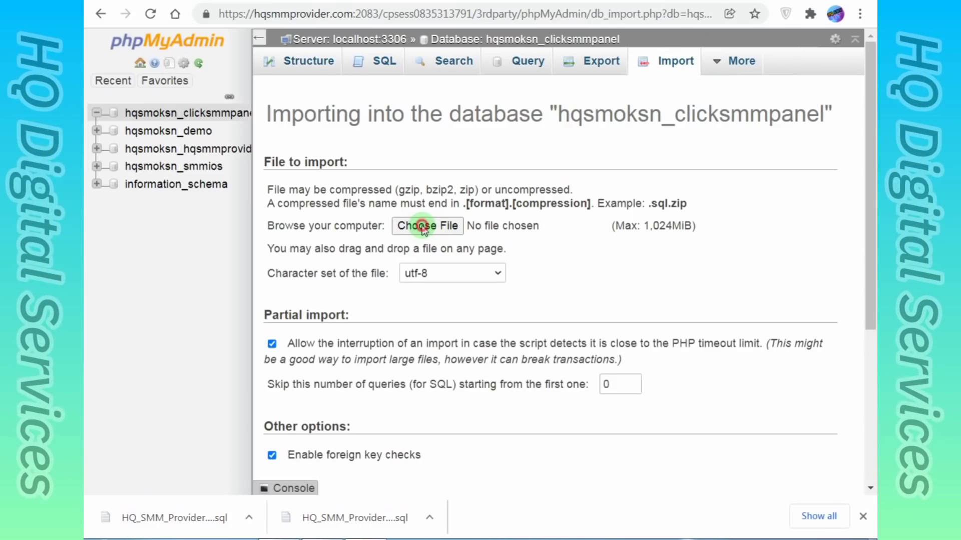
left_click(422, 226)
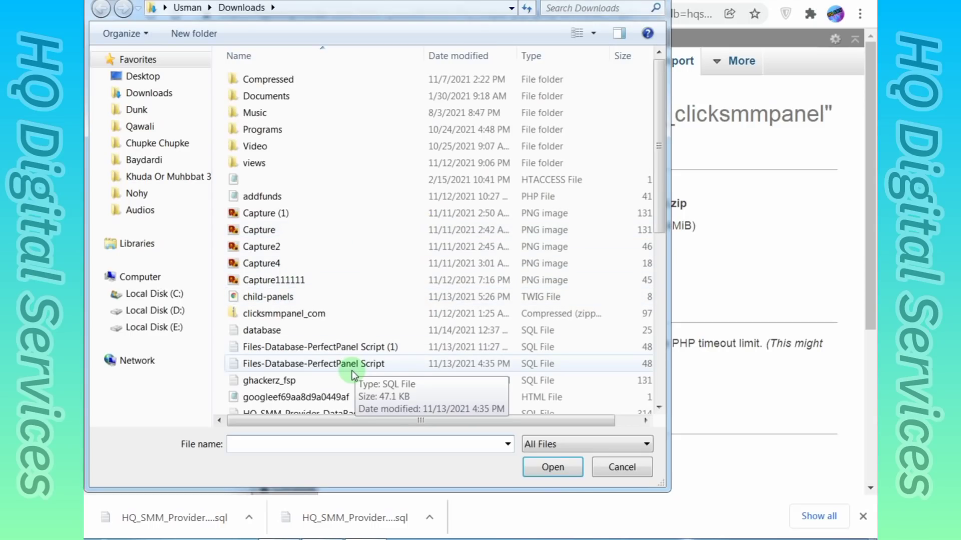
left_click(348, 313)
scroll(349, 317, "down", 2)
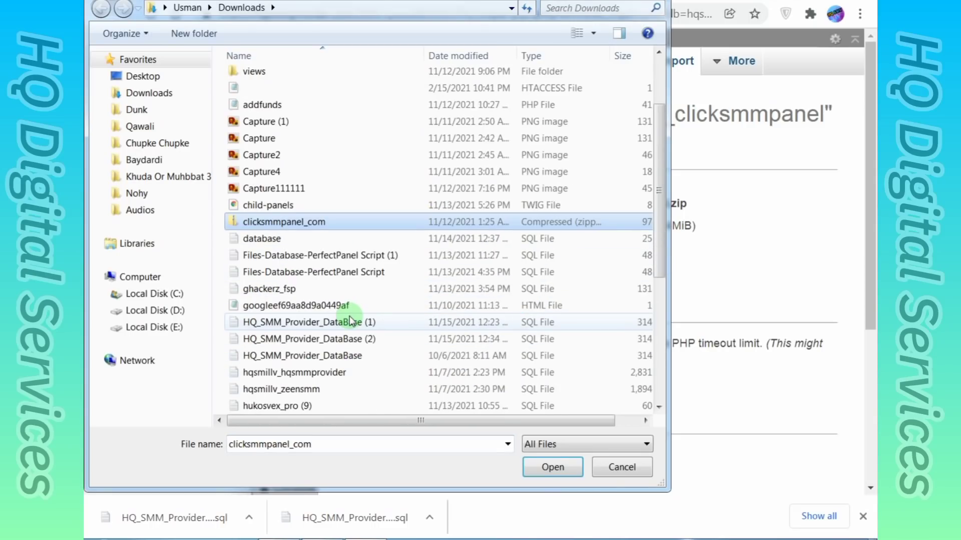
left_click(329, 340)
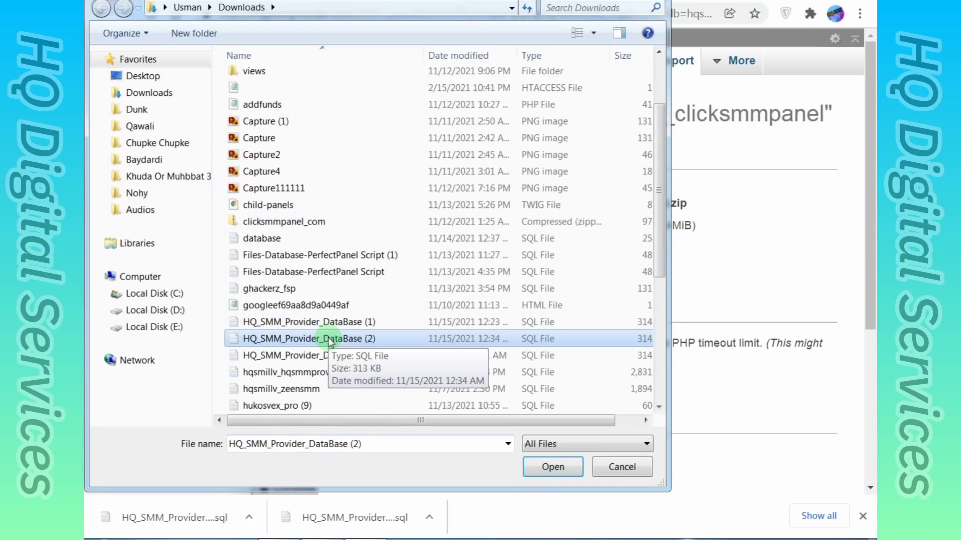
double_click(301, 341)
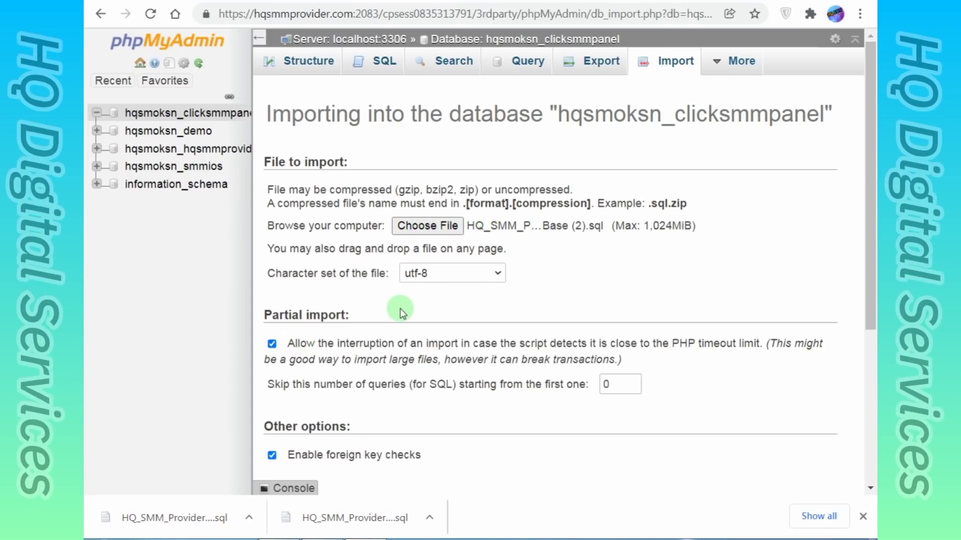
scroll(345, 365, "down", 5)
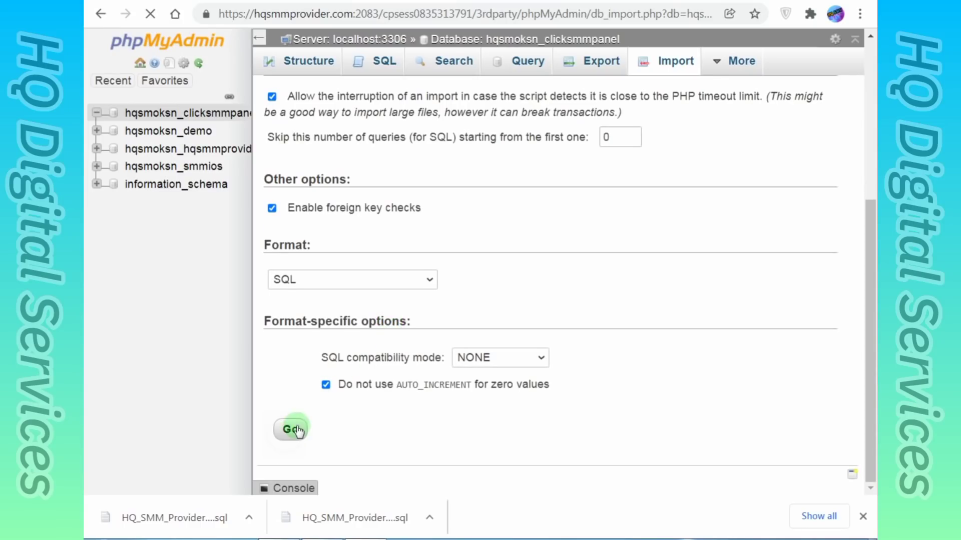
left_click(862, 517)
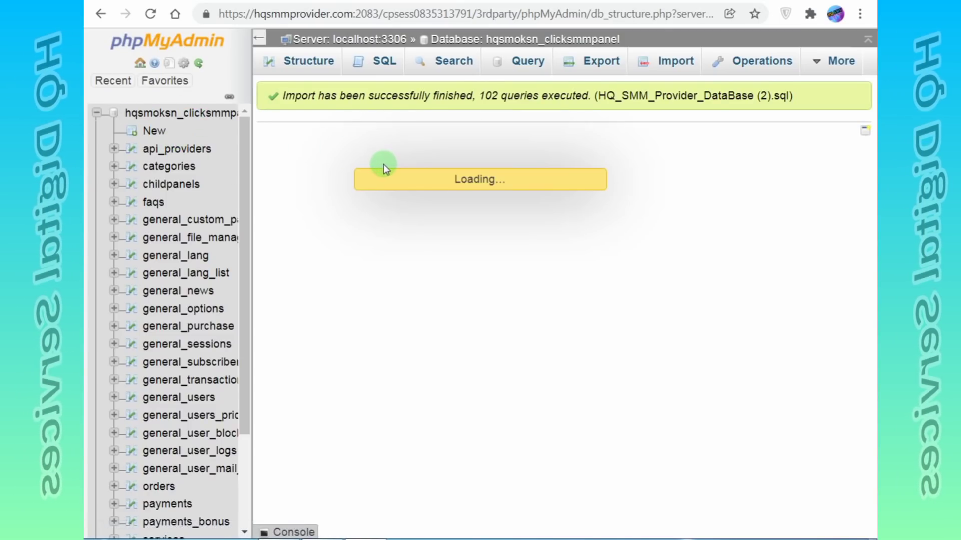
scroll(385, 170, "down", 5)
scroll(389, 198, "down", 3)
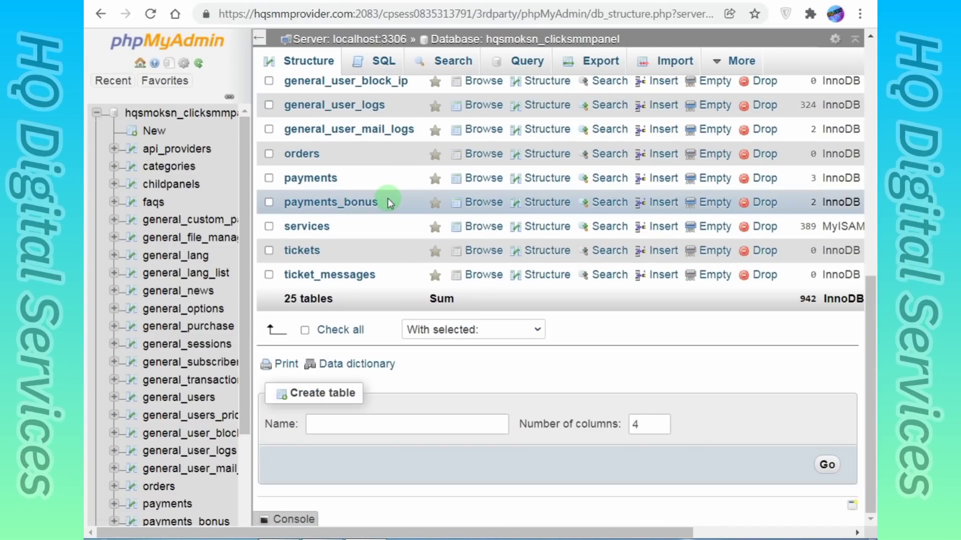
scroll(380, 238, "up", 10)
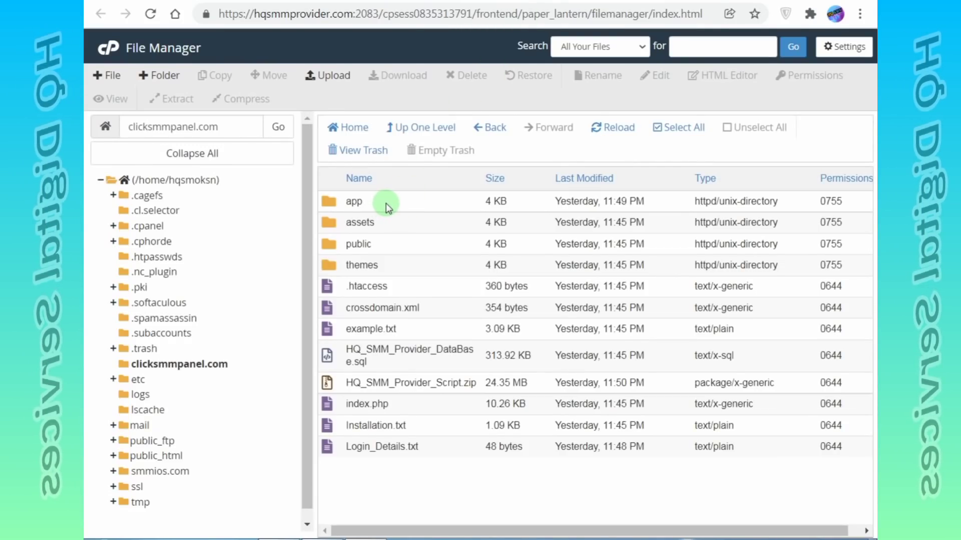
Open clicksmmpanel.com/app/config.php in cPanel's code editor
double_click(386, 202)
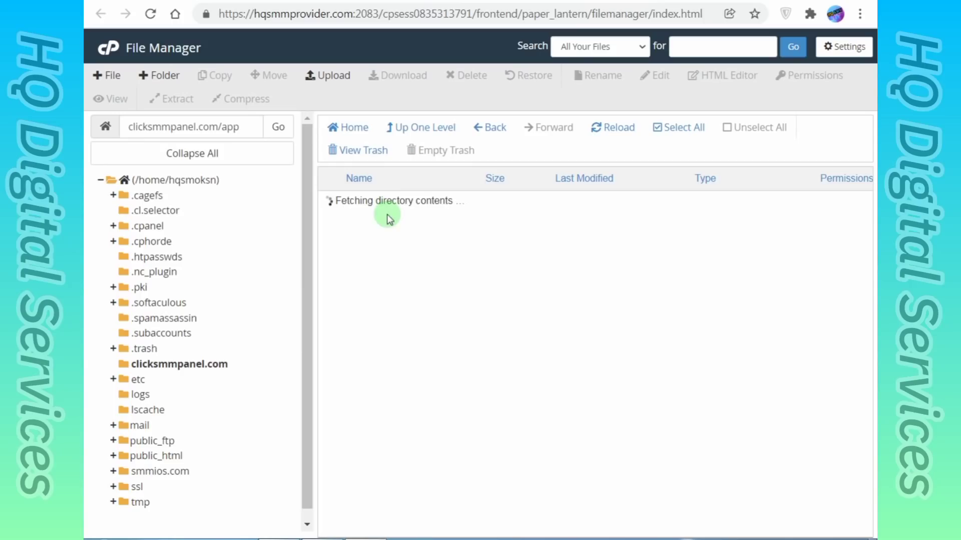
scroll(389, 266, "down", 2)
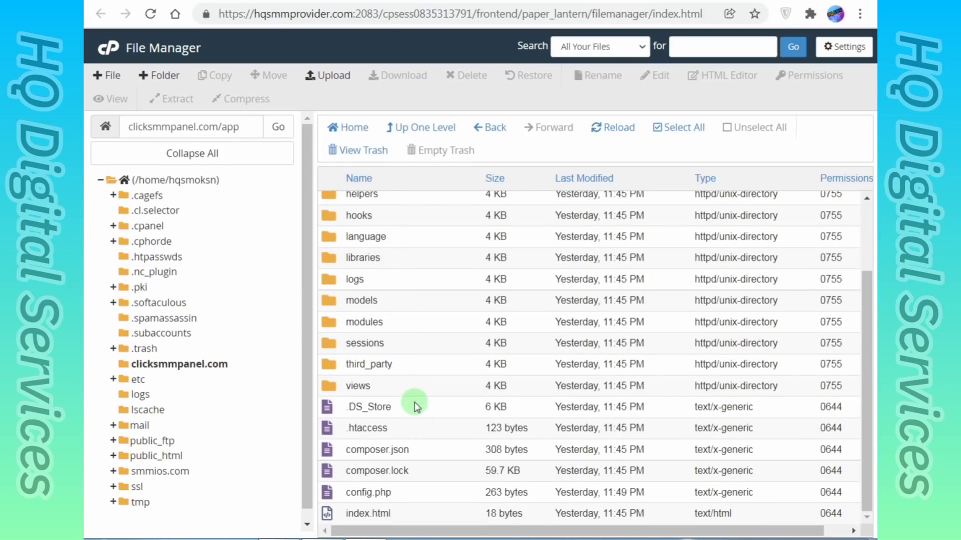
right_click(413, 497)
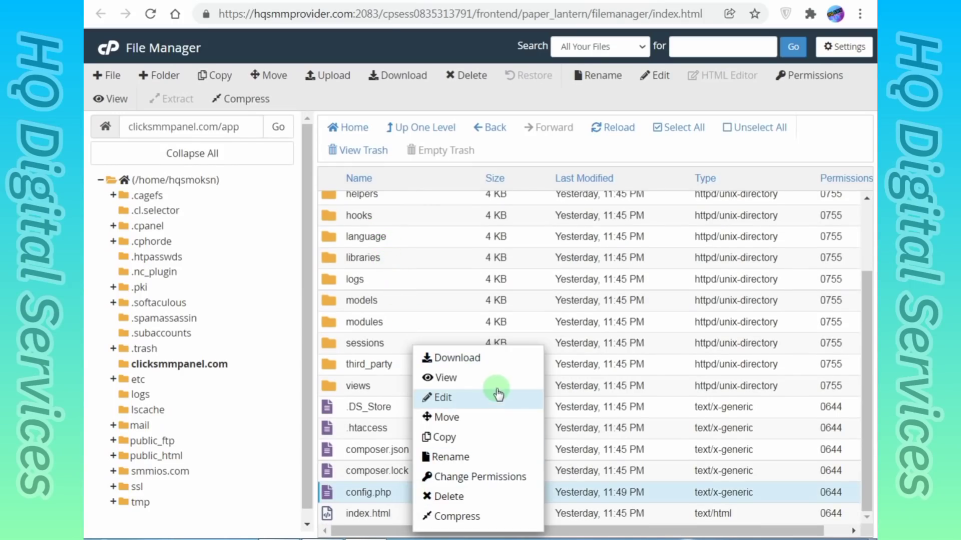
left_click(468, 399)
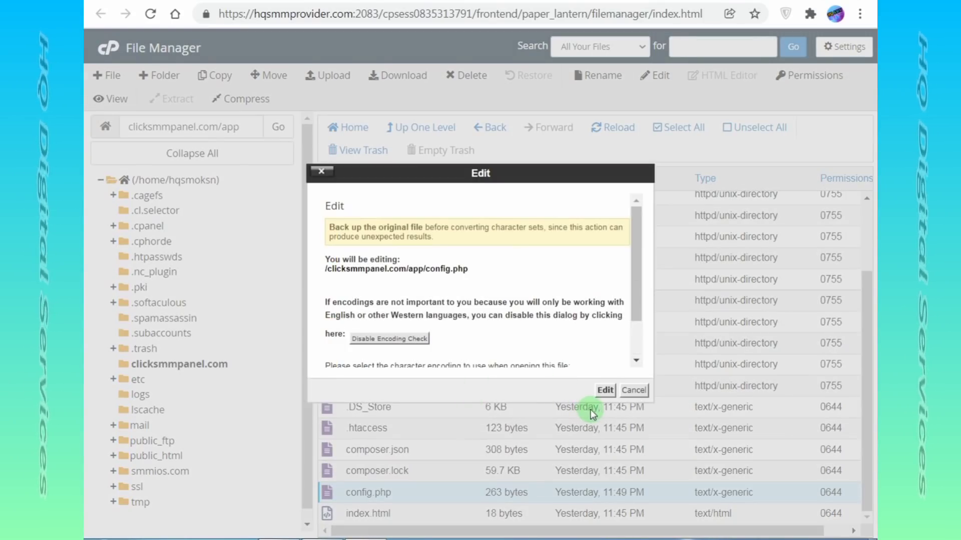
left_click(608, 388)
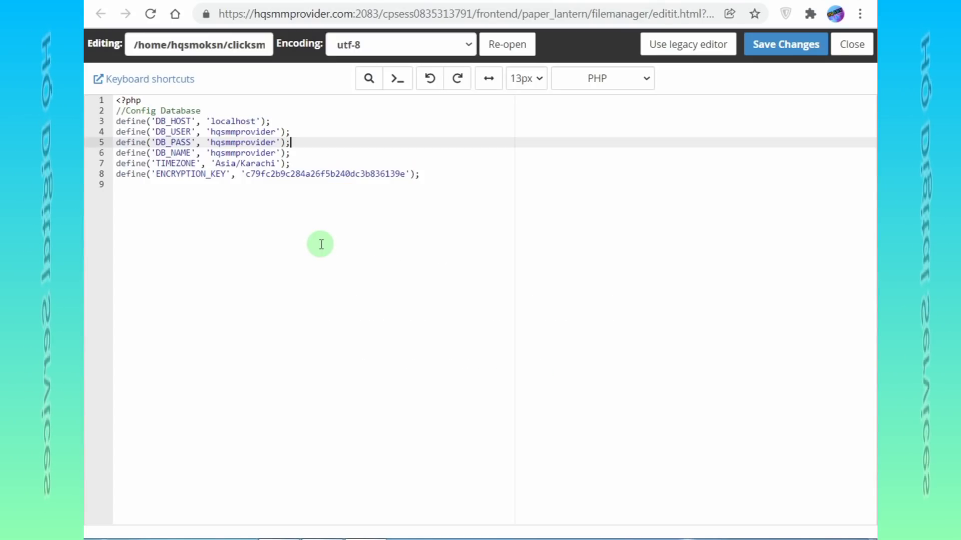
Change DB_USER on line 4 to the new clicksmmpanel database user
left_click(275, 131)
left_click_drag(275, 131, 211, 132)
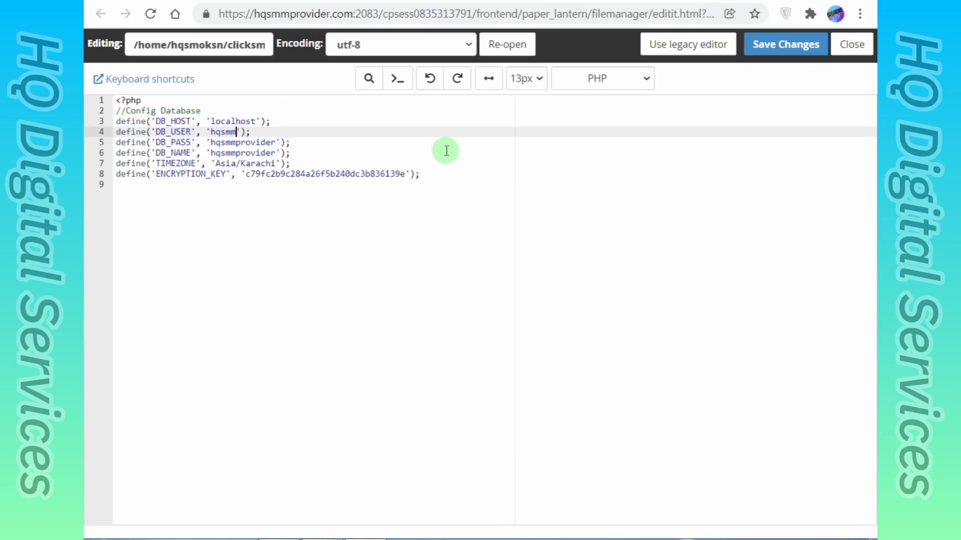
key("BackSpace")
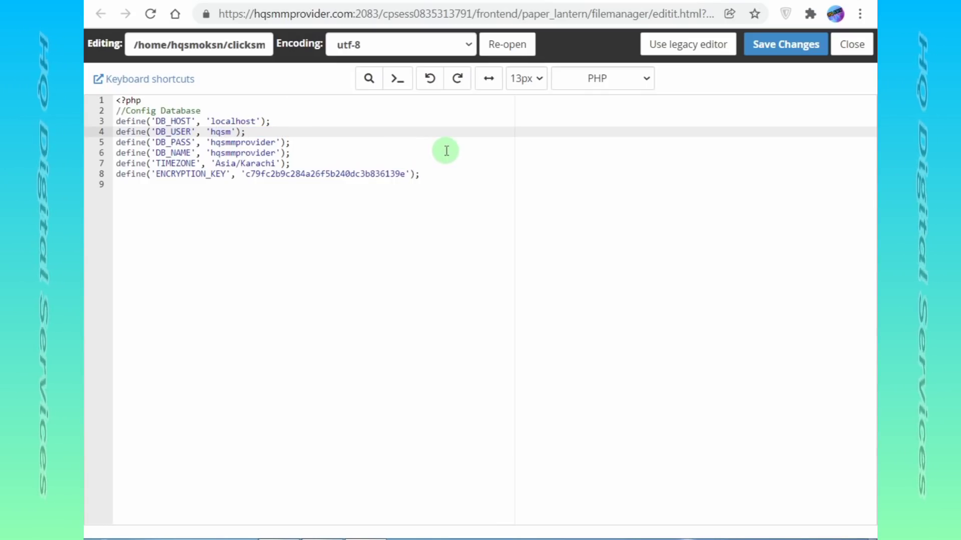
type("oksn_")
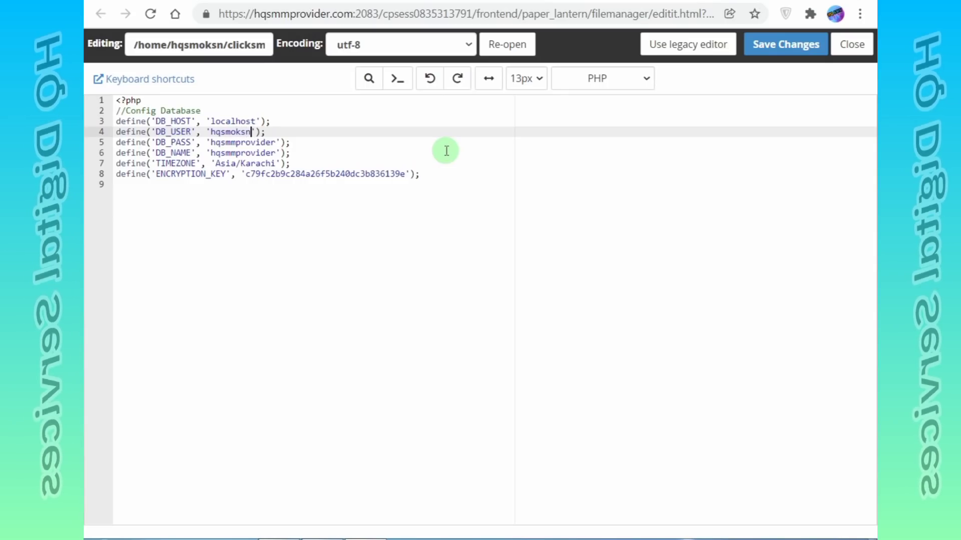
type("clicksmmpanel")
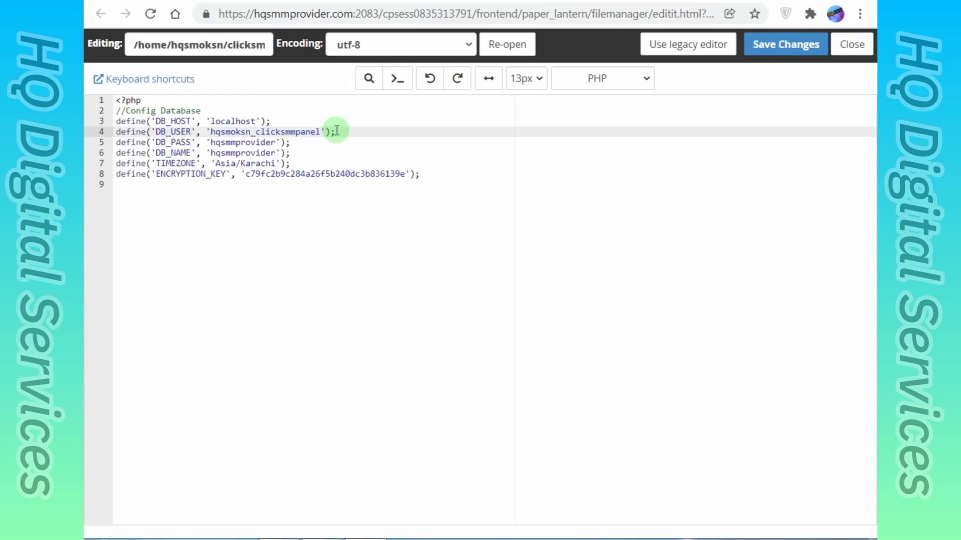
Replace the DB_PASS value on line 5 with the new database password
left_click_drag(275, 142, 210, 144)
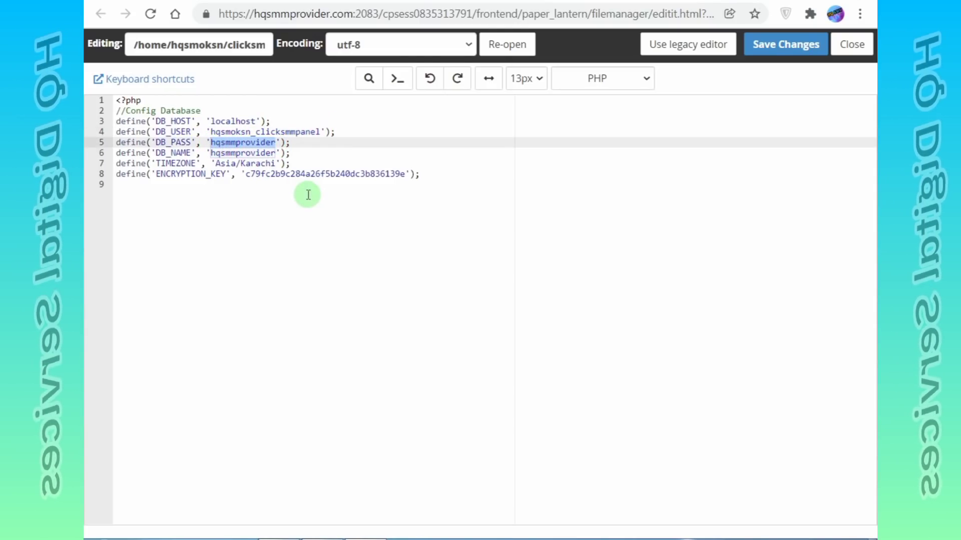
key("BackSpace")
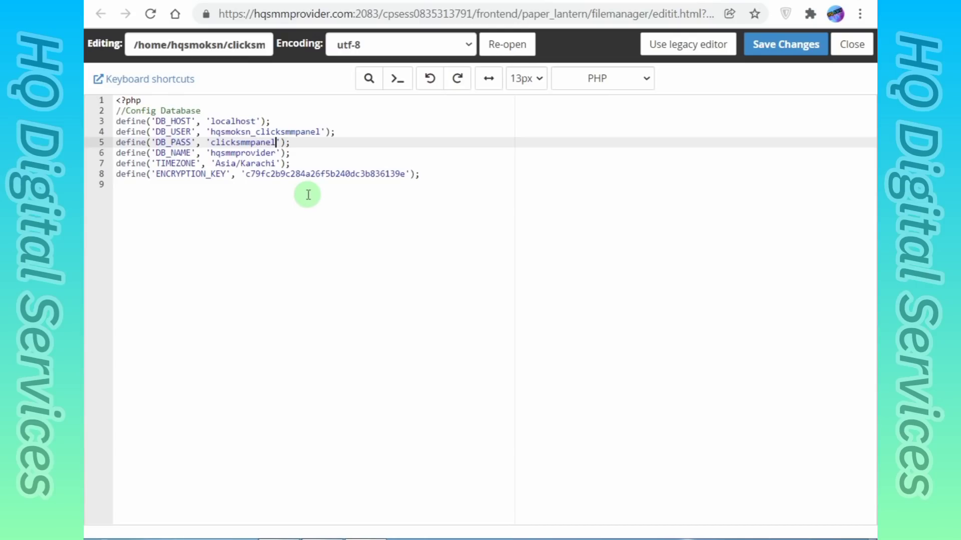
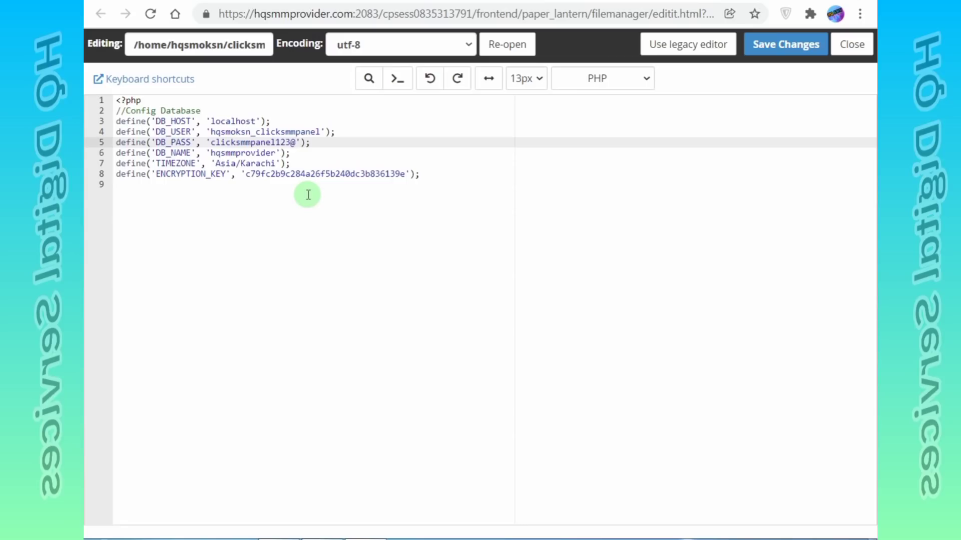
Set DB_NAME on line 6 to the clicksmmpanel database and save config.php
left_click(275, 152)
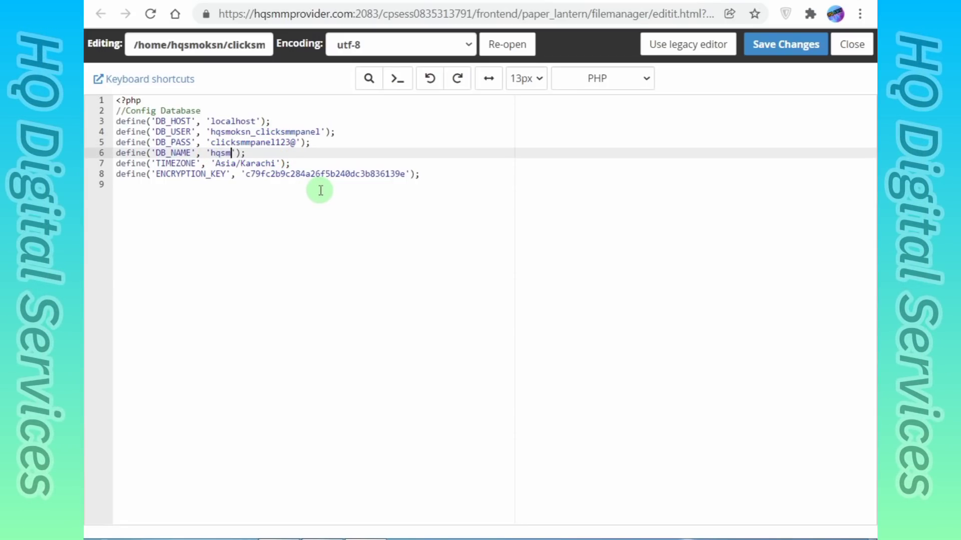
type("oksn")
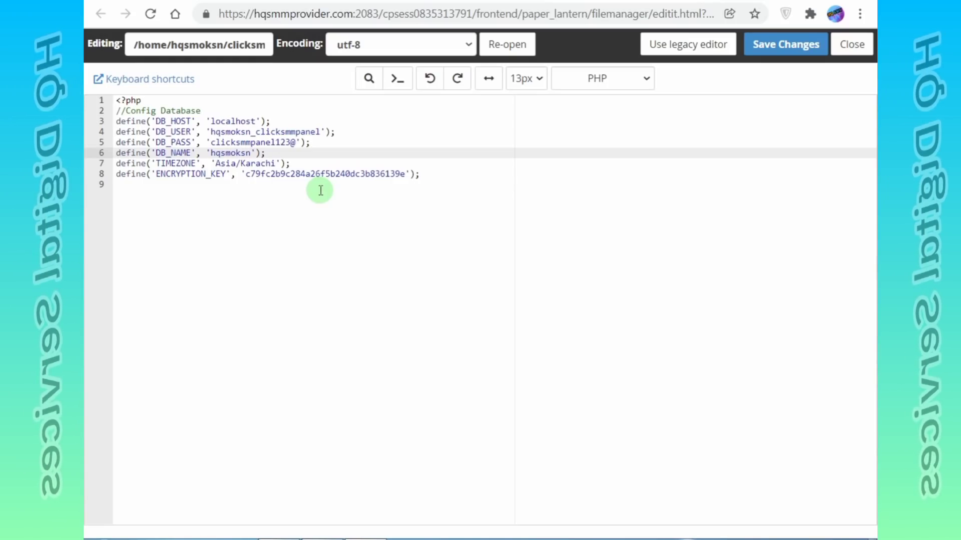
type("_clicksmmpanel")
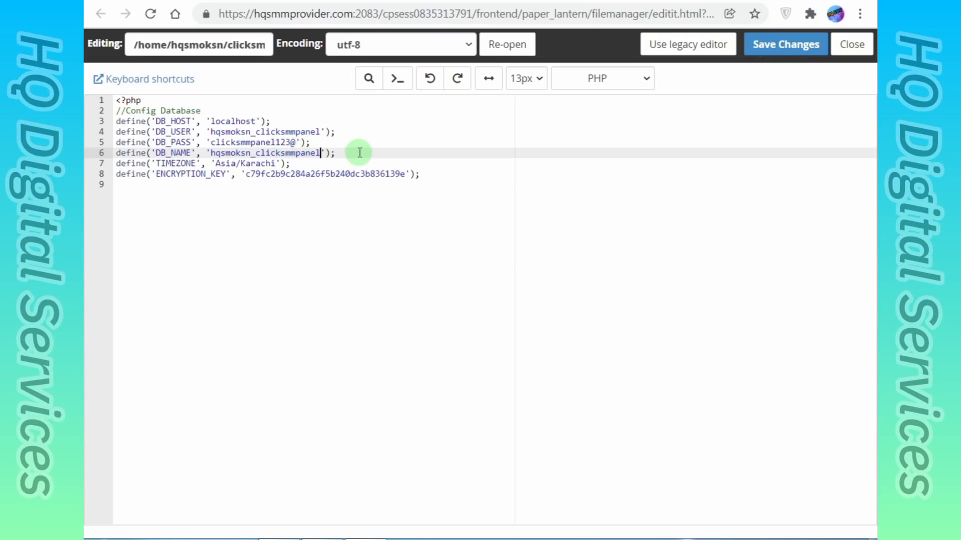
left_click(796, 45)
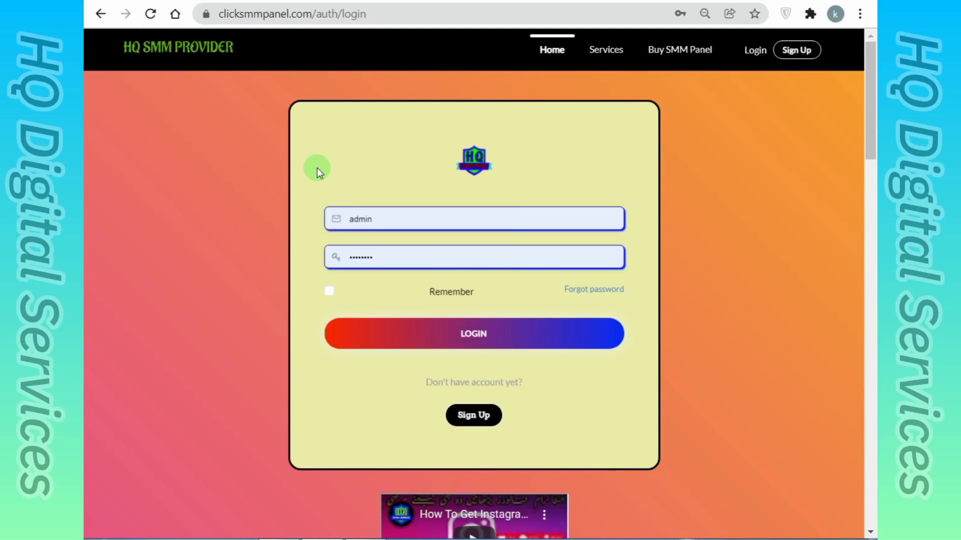
mouse_move(365, 538)
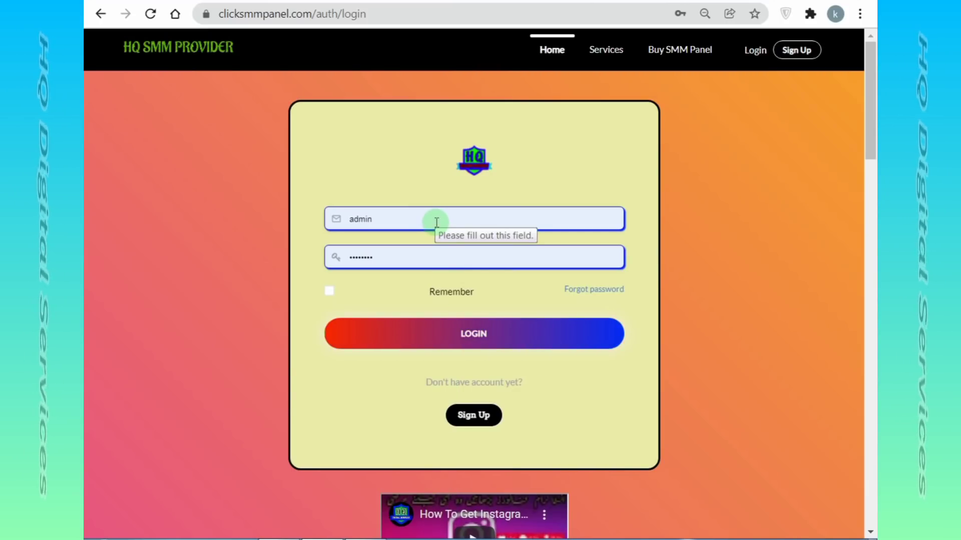
left_click(365, 536)
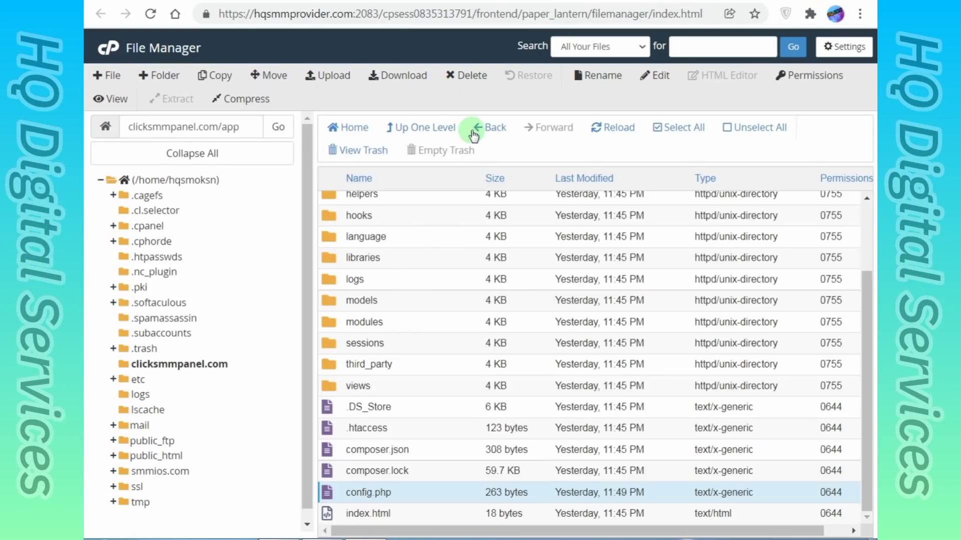
Go up to the clicksmmpanel.com folder and view Login_Details.txt
left_click(423, 131)
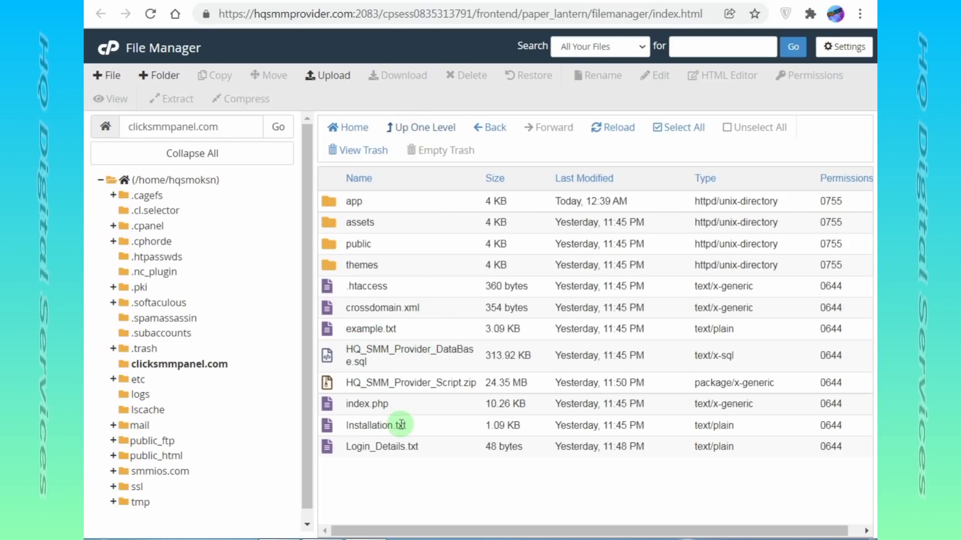
left_click(450, 445)
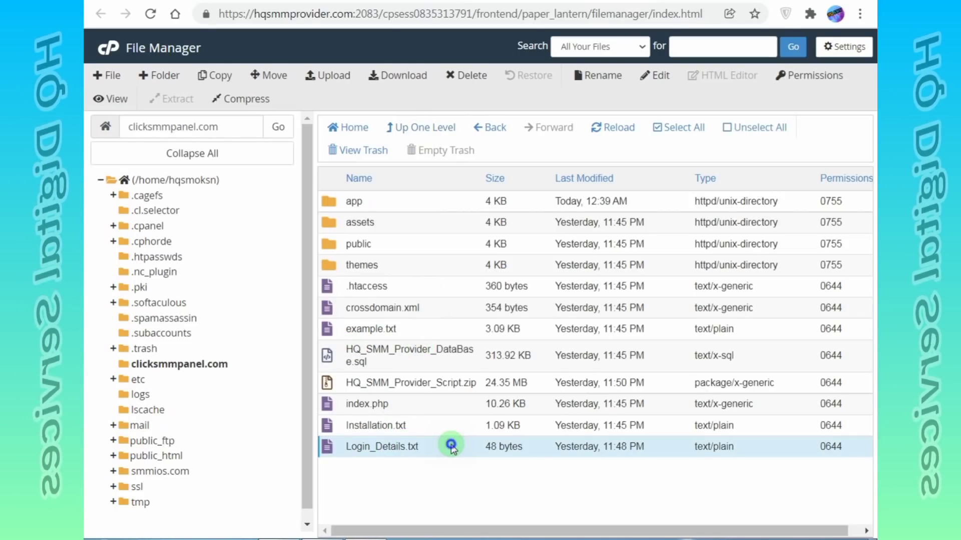
right_click(450, 445)
left_click(489, 379)
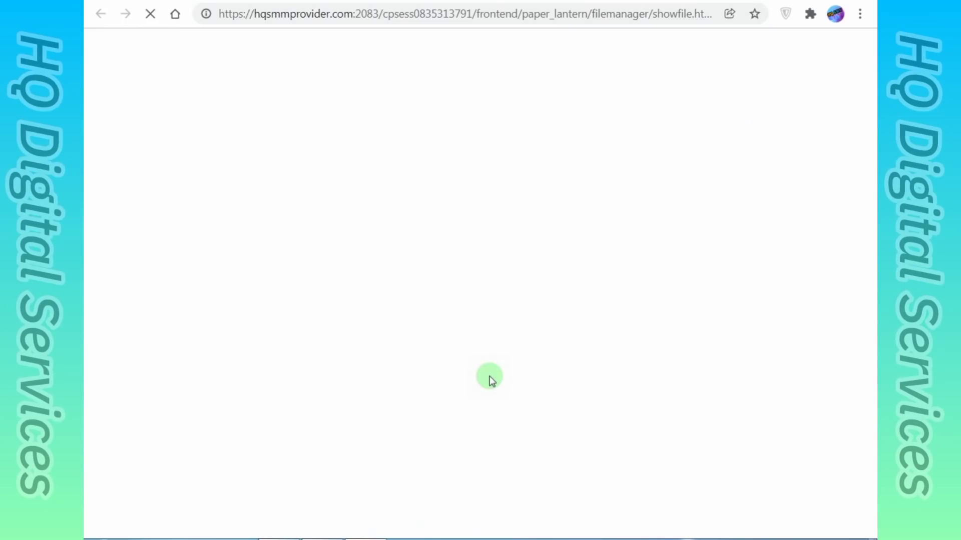
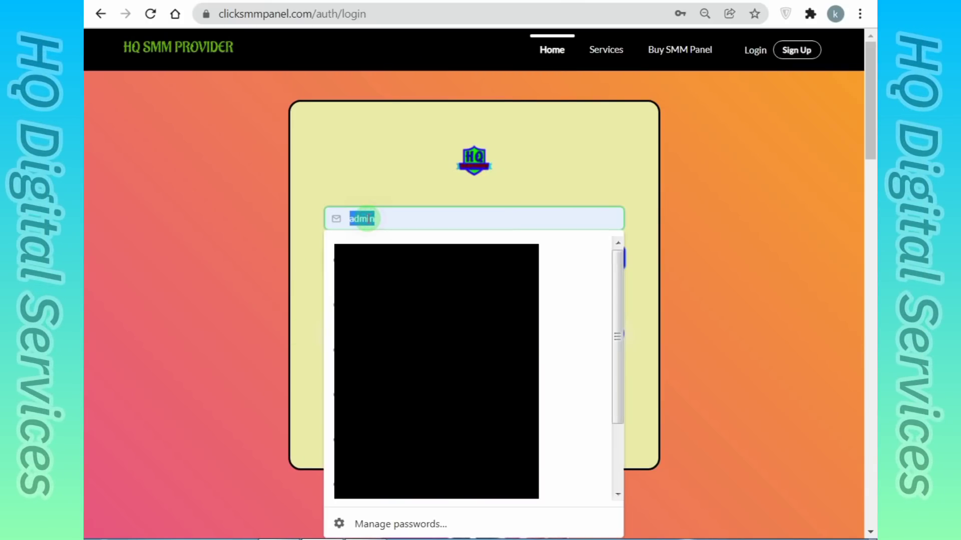
Log in as admin with the saved e-mail and the password copied from Login_Details.txt
key("ctrl+v")
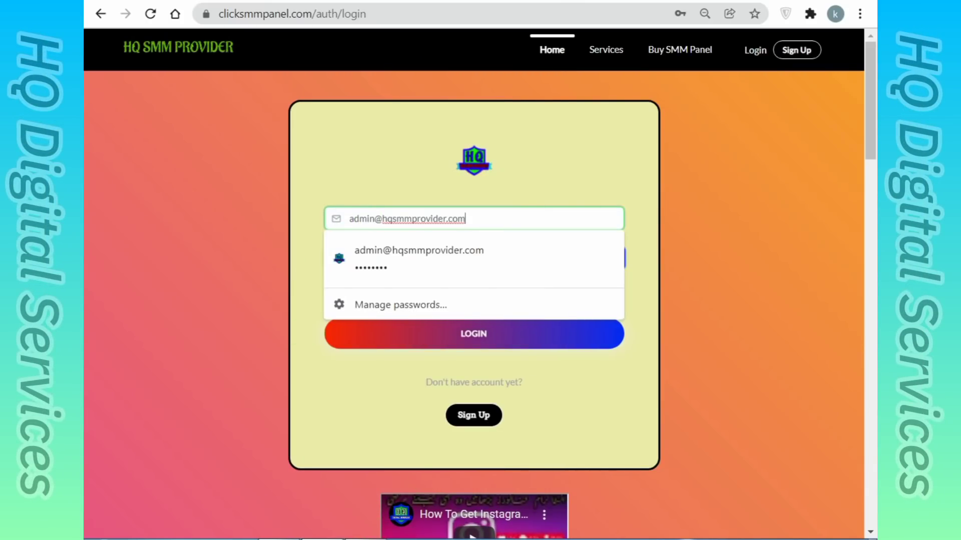
key("alt+Tab")
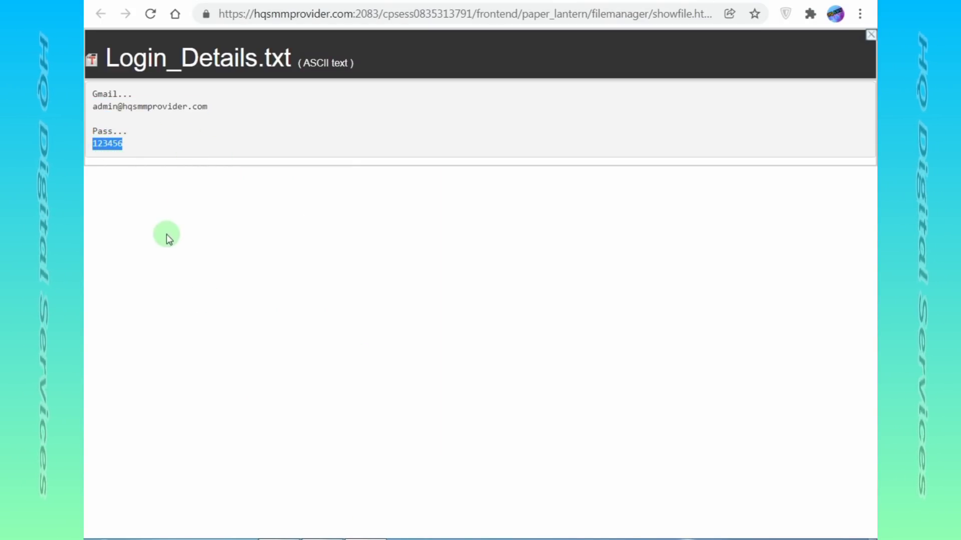
key("alt+Tab")
left_click(407, 256)
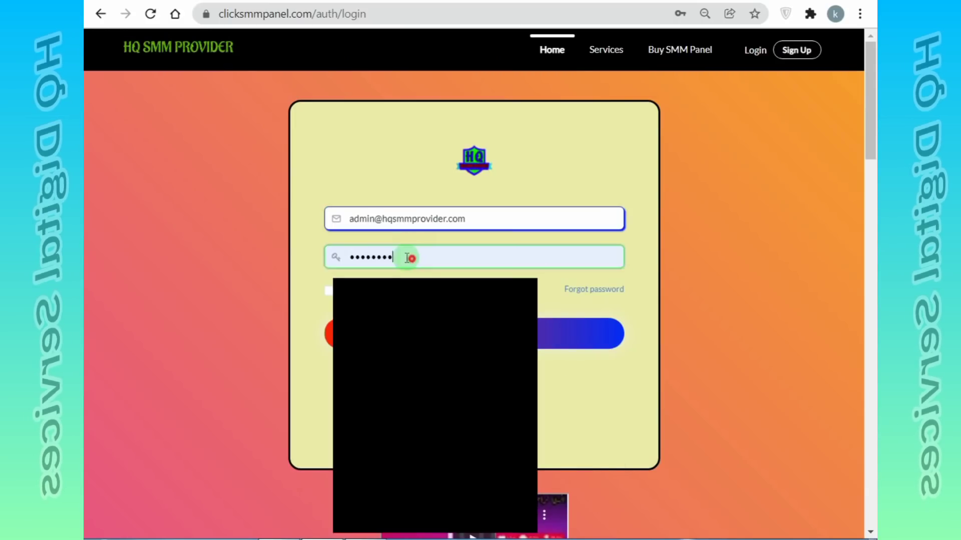
left_click_drag(407, 256, 354, 256)
key("ctrl+v")
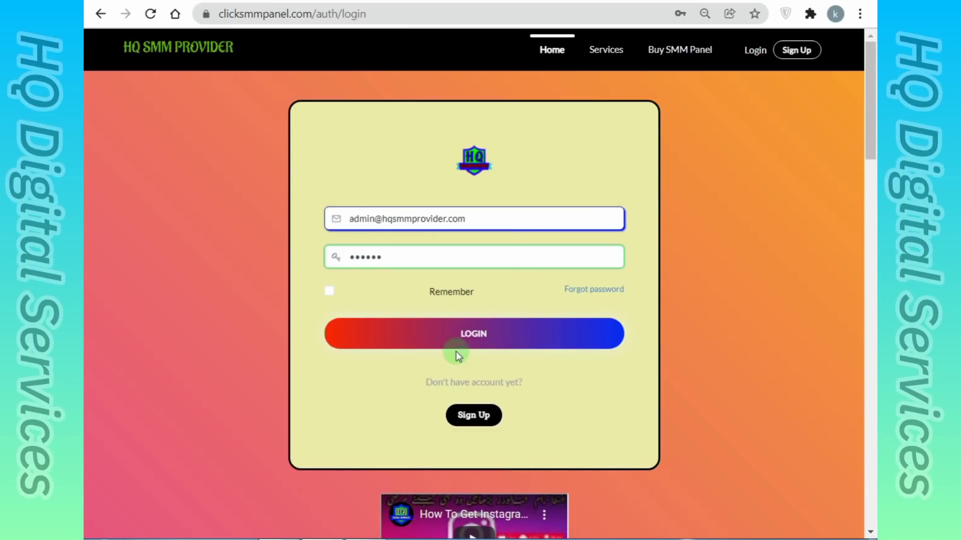
left_click(458, 334)
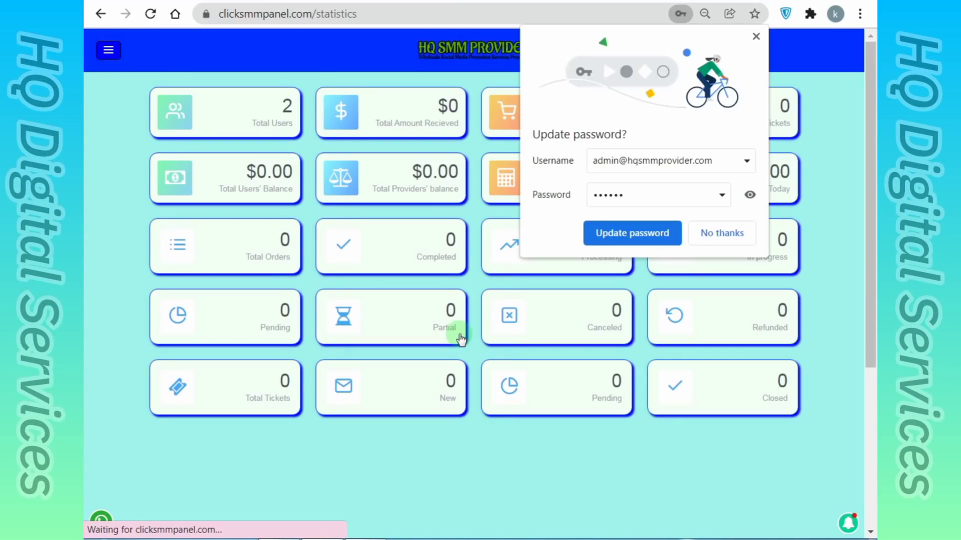
Decline Chrome's password update and go to the Refill logs page from the menu
left_click(724, 232)
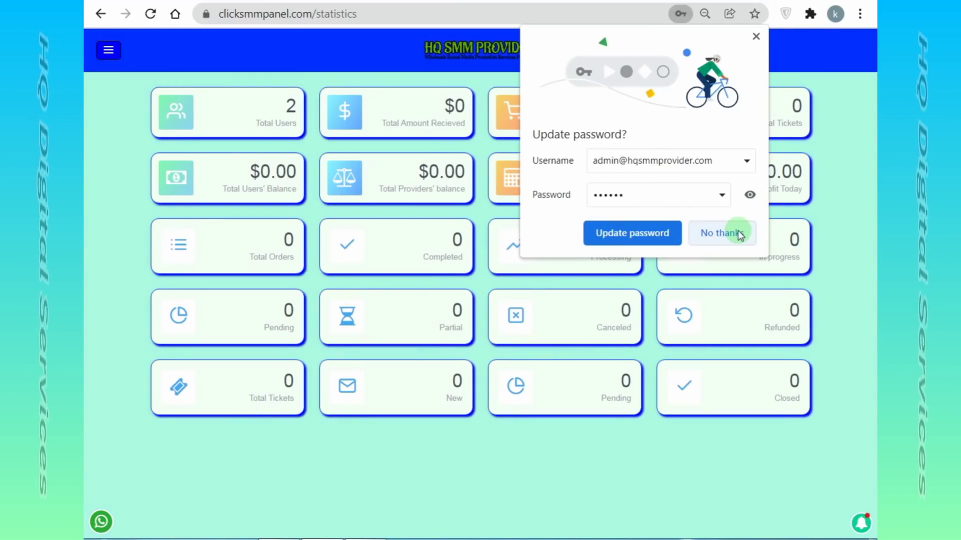
left_click(735, 233)
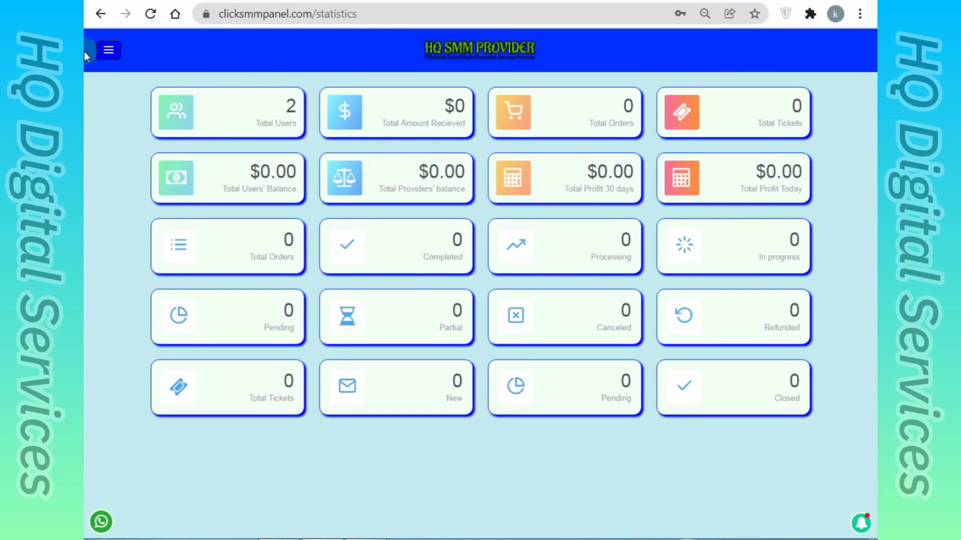
left_click(108, 54)
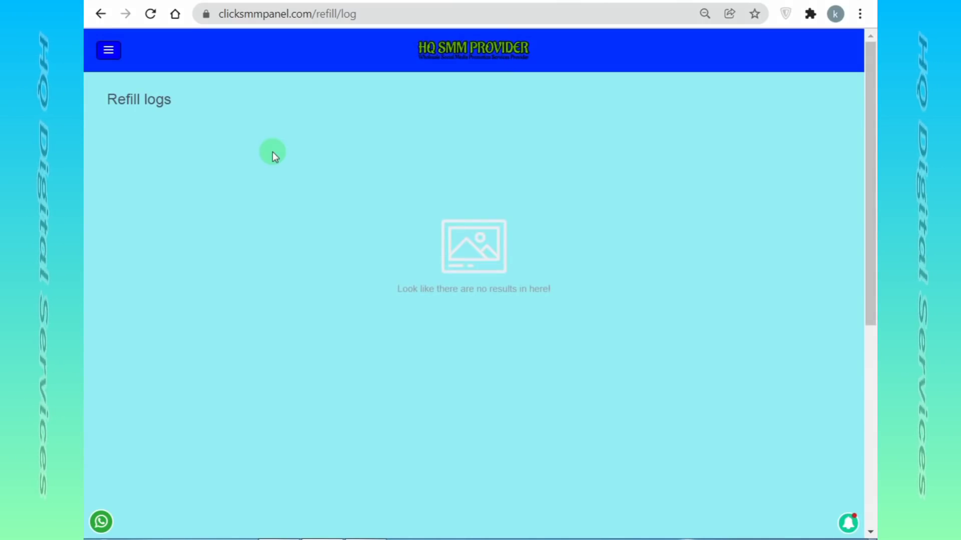
left_click(108, 50)
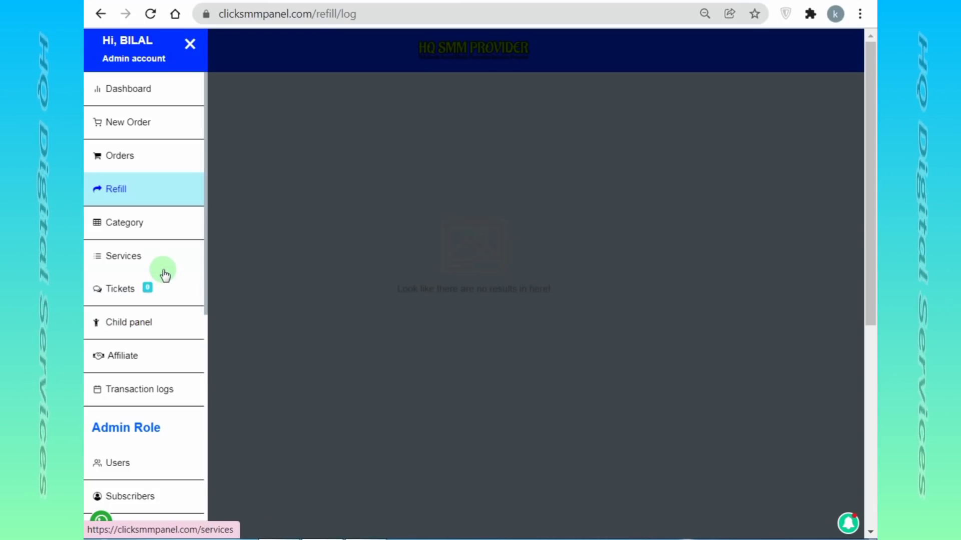
Scroll the sidebar to the Admin Role section and choose Banned ip address
scroll(164, 346, "down", 2)
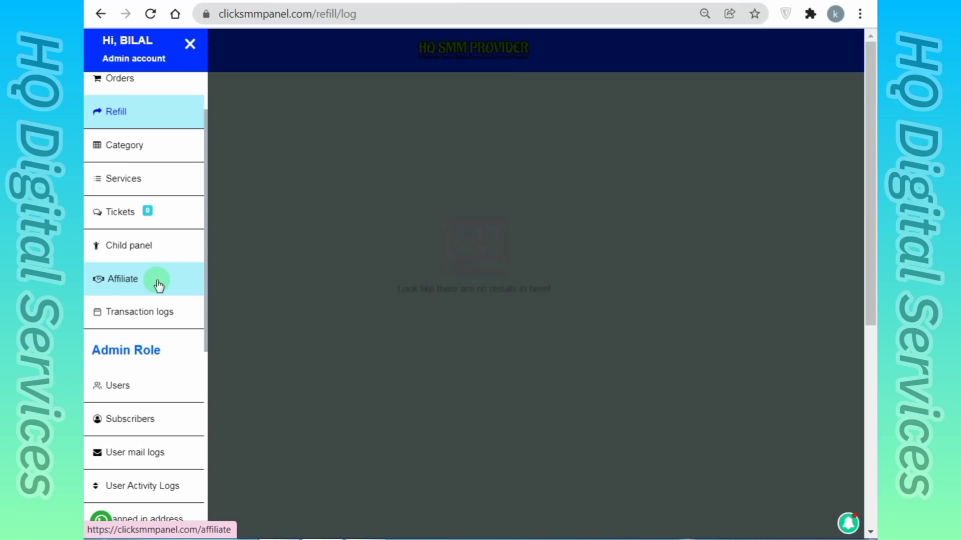
scroll(147, 320, "down", 3)
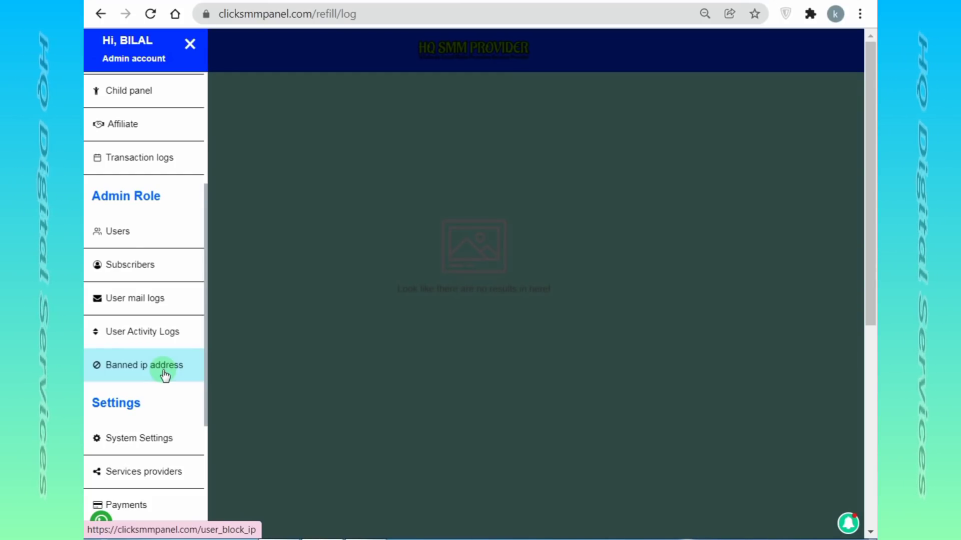
left_click(135, 379)
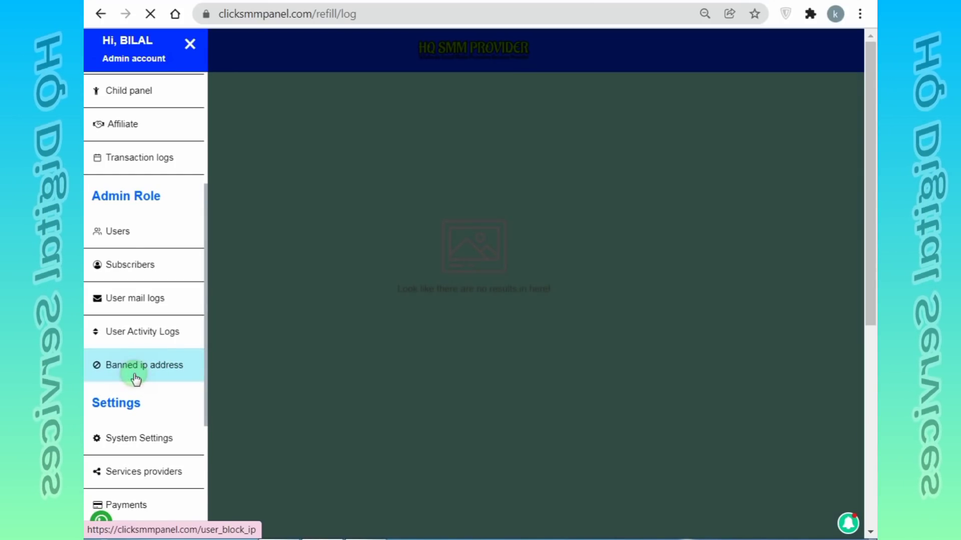
Open the add-banned-IP form, look at its IP Address and Note fields, then cancel
scroll(135, 379, "up", 2)
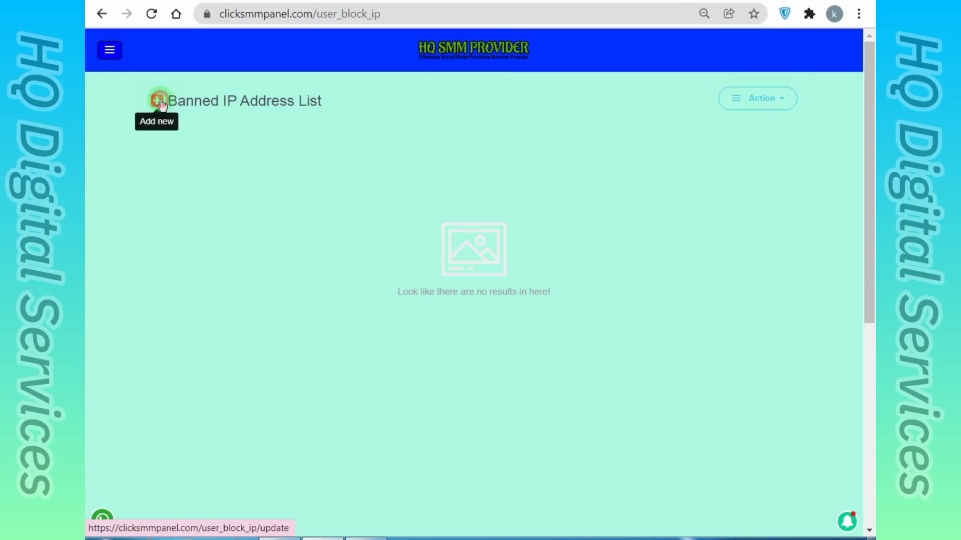
left_click(159, 103)
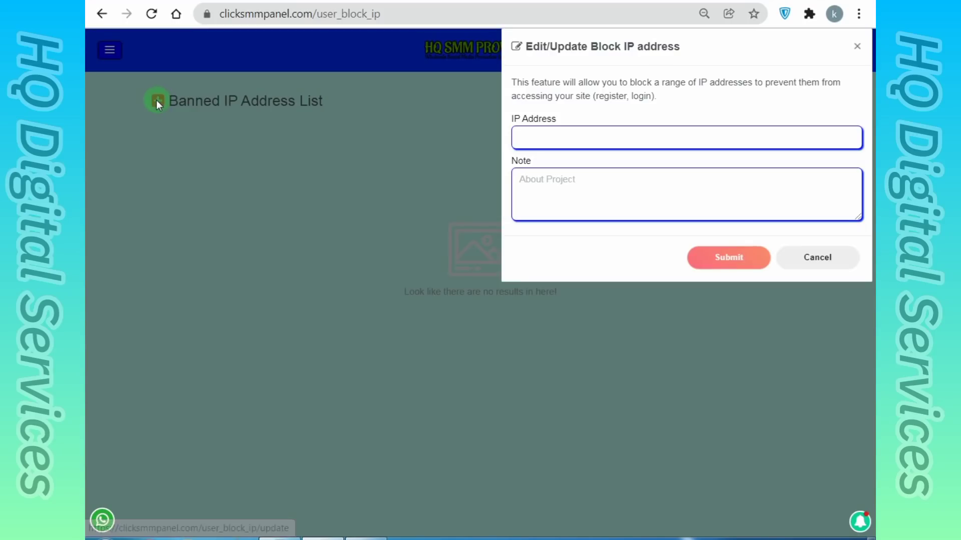
left_click(580, 132)
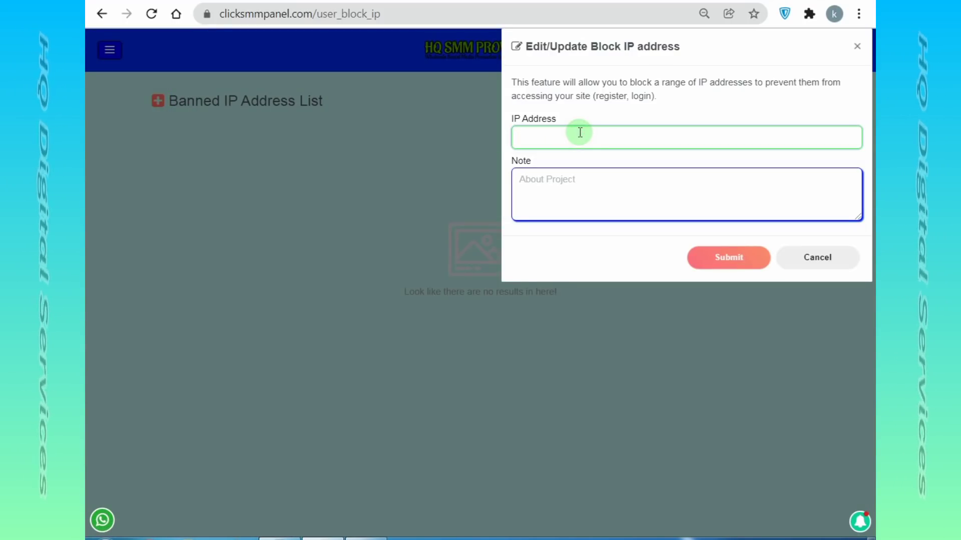
left_click(559, 189)
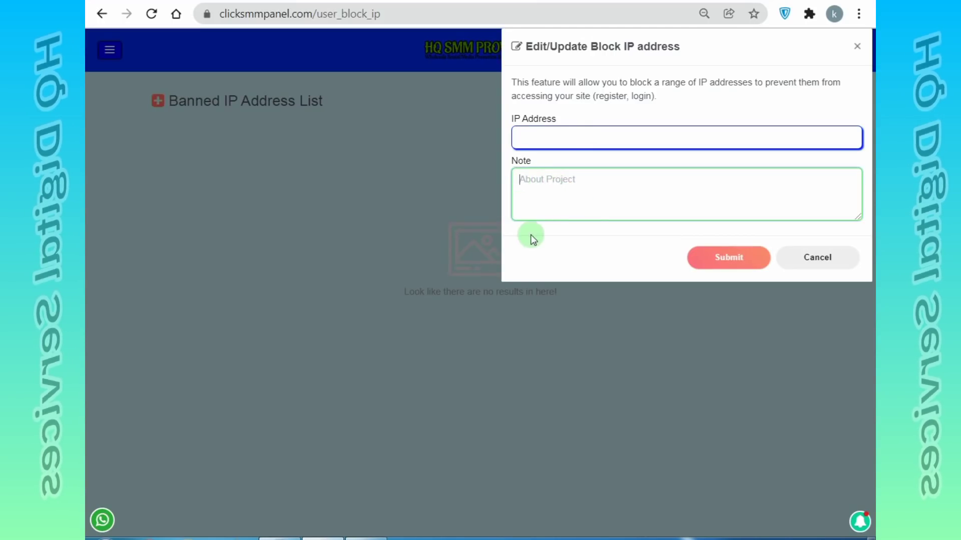
left_click(797, 256)
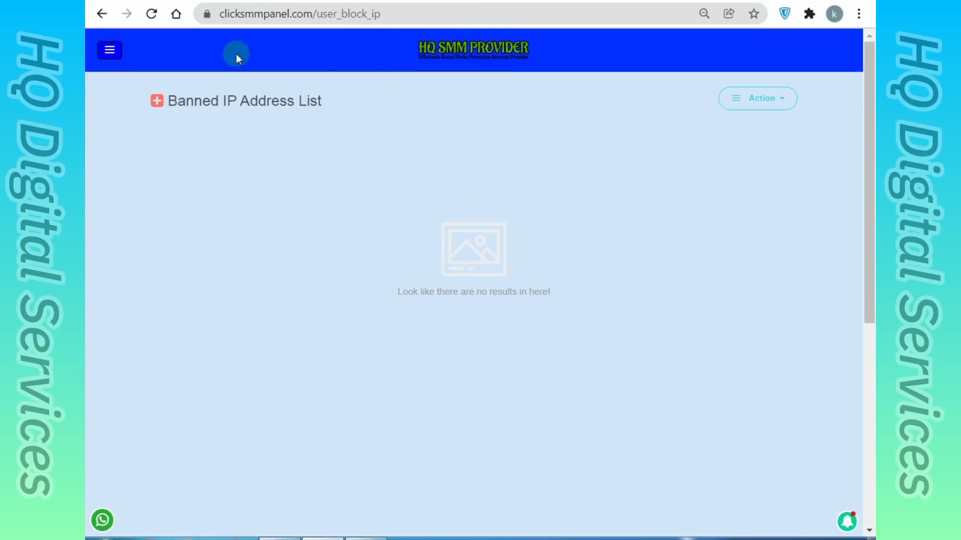
left_click(110, 55)
Open User Activity Logs and select the first entry's IP address
left_click(141, 323)
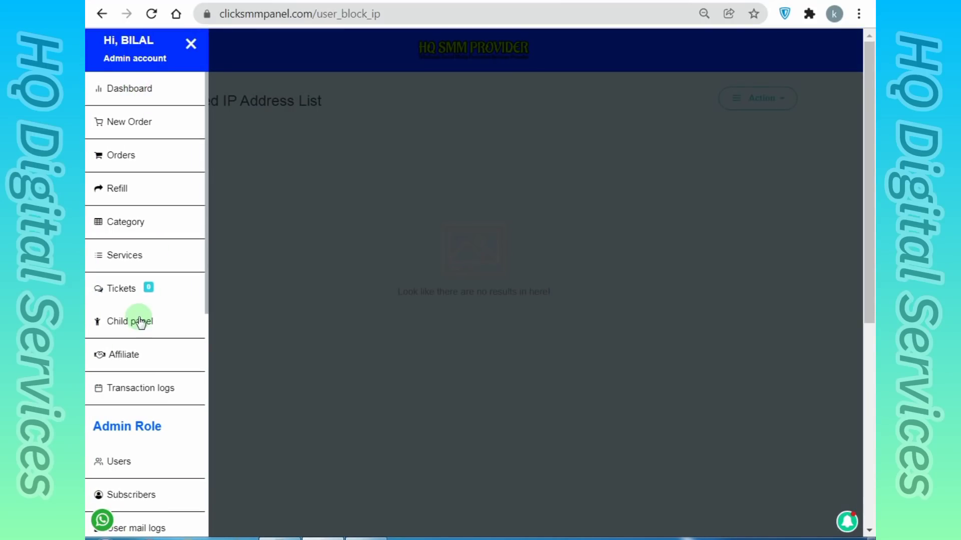
scroll(131, 444, "down", 3)
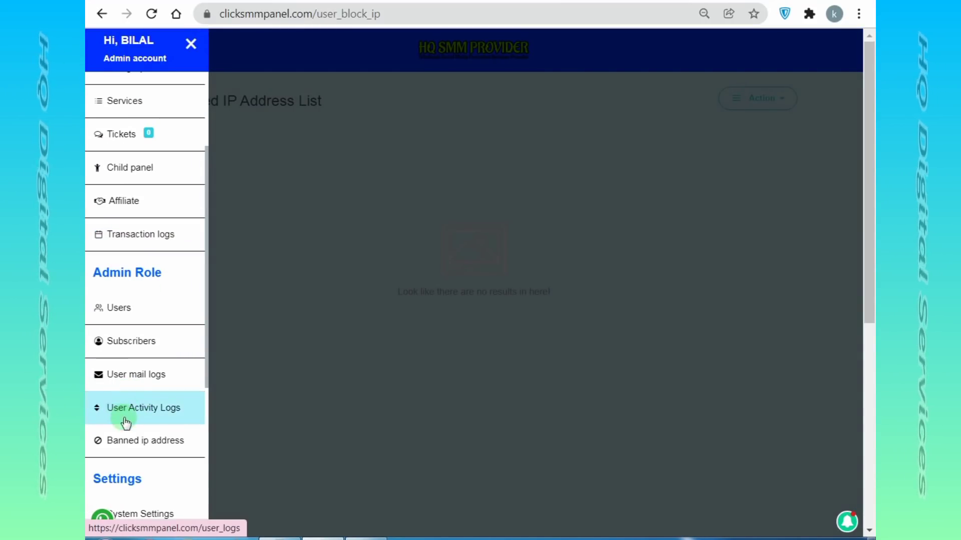
left_click(148, 410)
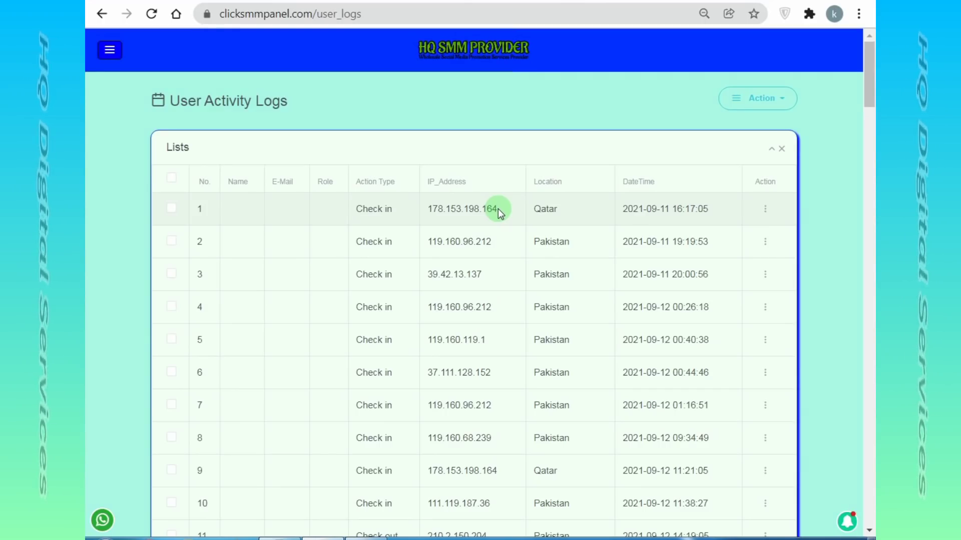
left_click(497, 209)
double_click(497, 209)
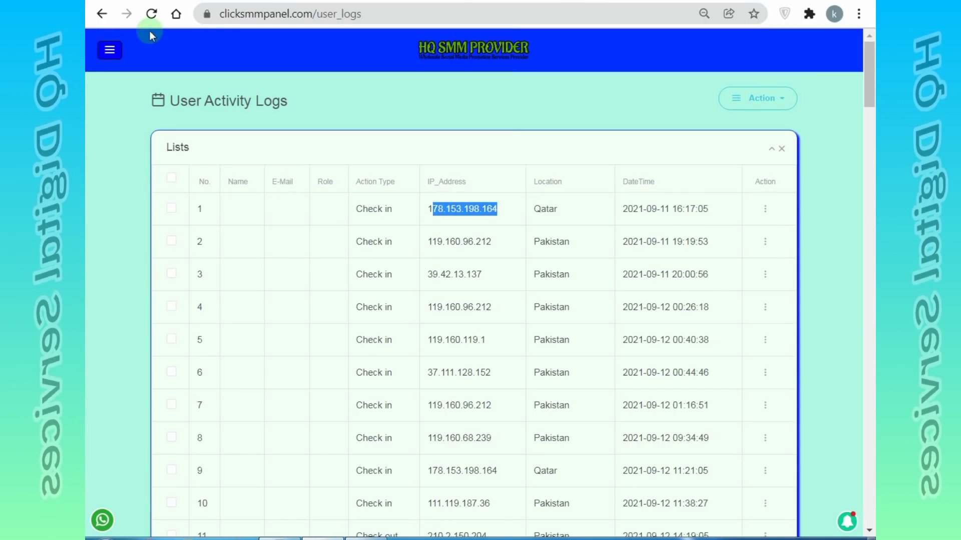
Scroll the admin menu down to System Settings to reach WebSite Setting
left_click(109, 50)
scroll(124, 369, "down", 3)
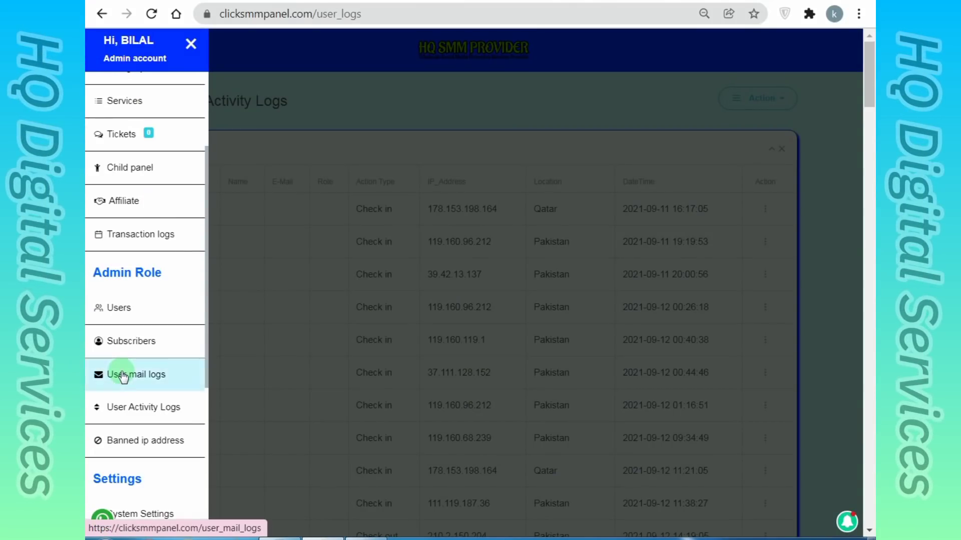
scroll(156, 274, "down", 5)
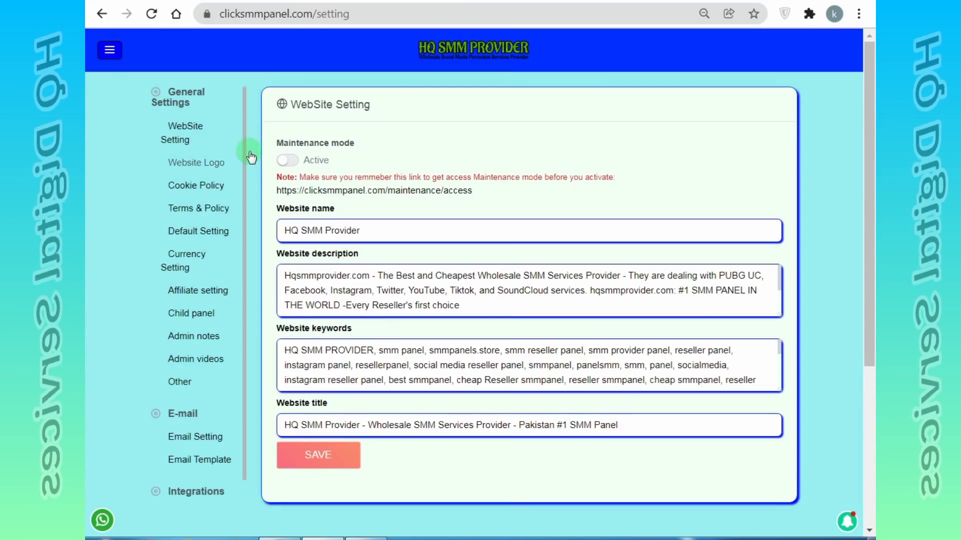
Browse the dashboard, new order and add funds admin notes, then go to Admin videos
left_click(194, 336)
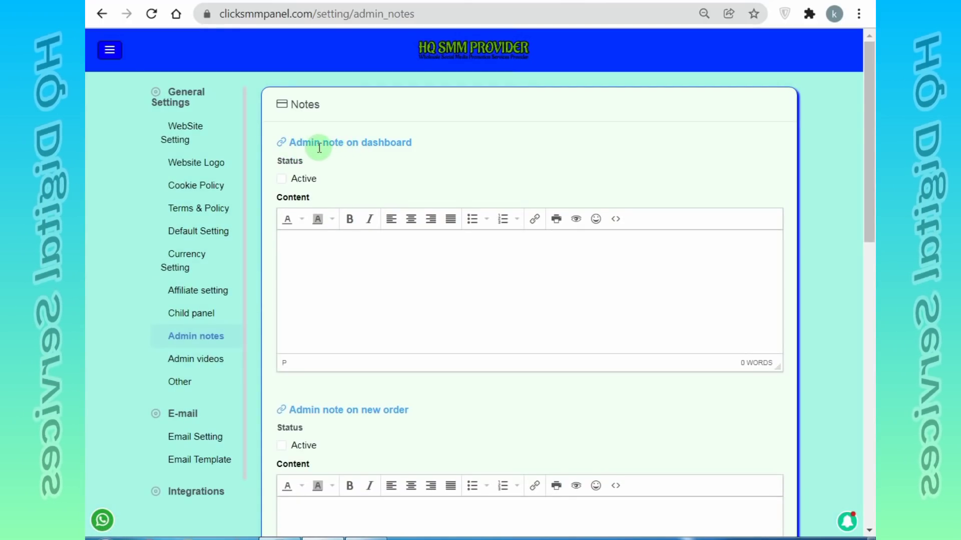
scroll(398, 165, "down", 5)
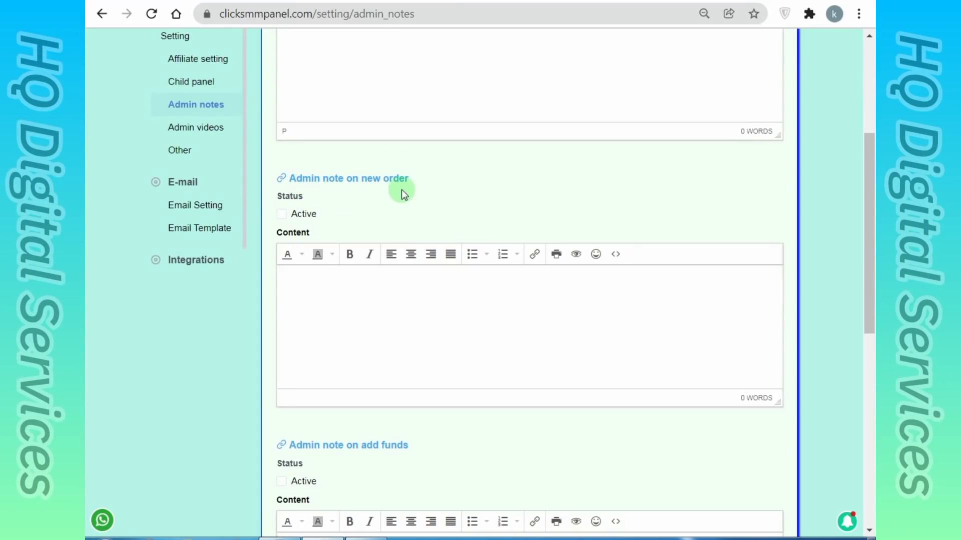
scroll(402, 190, "down", 6)
left_click(401, 190)
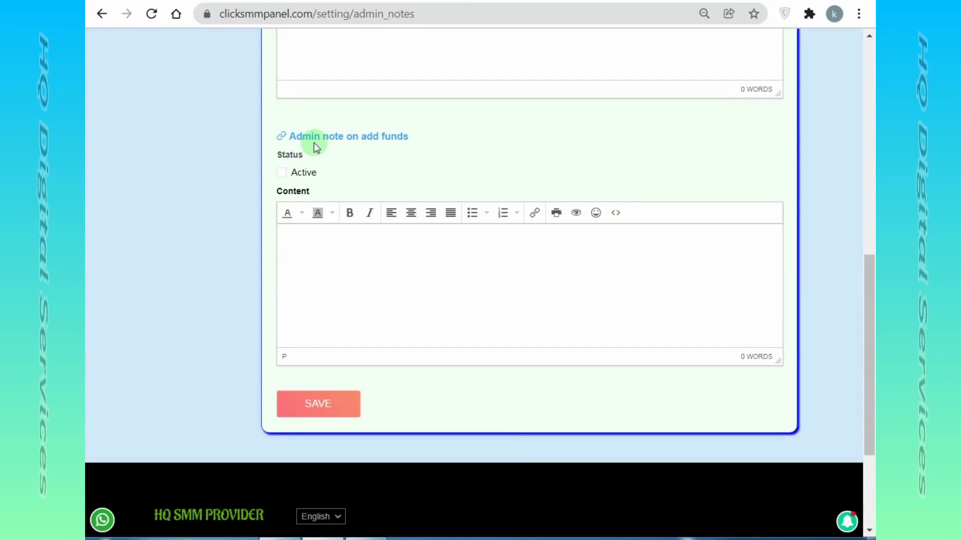
scroll(327, 150, "up", 9)
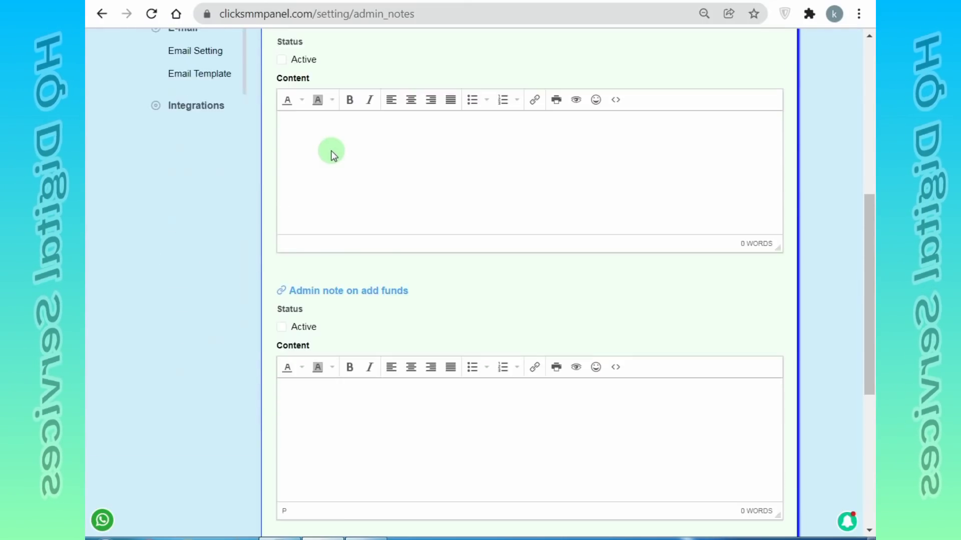
left_click(195, 284)
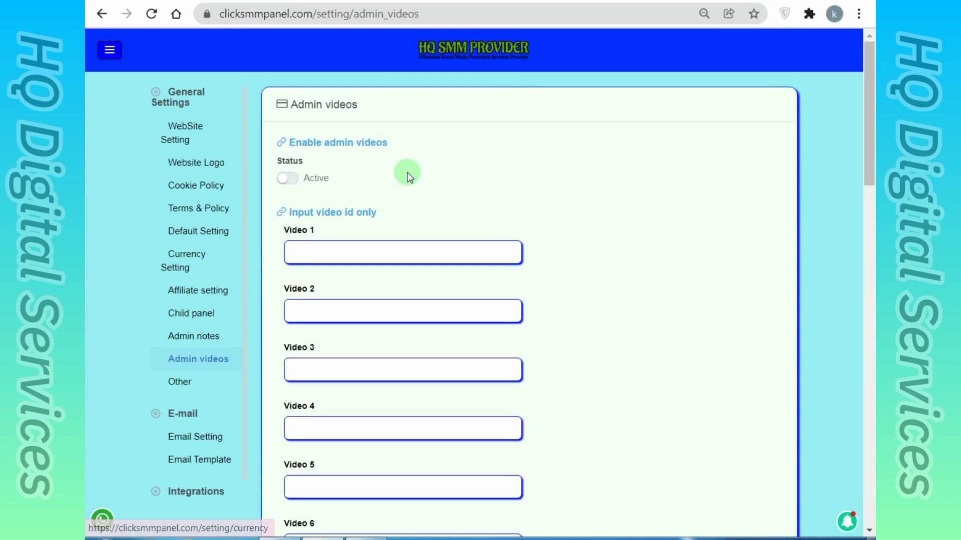
Set Enable admin videos to Active, save it, and open the Videos page
scroll(382, 182, "down", 3)
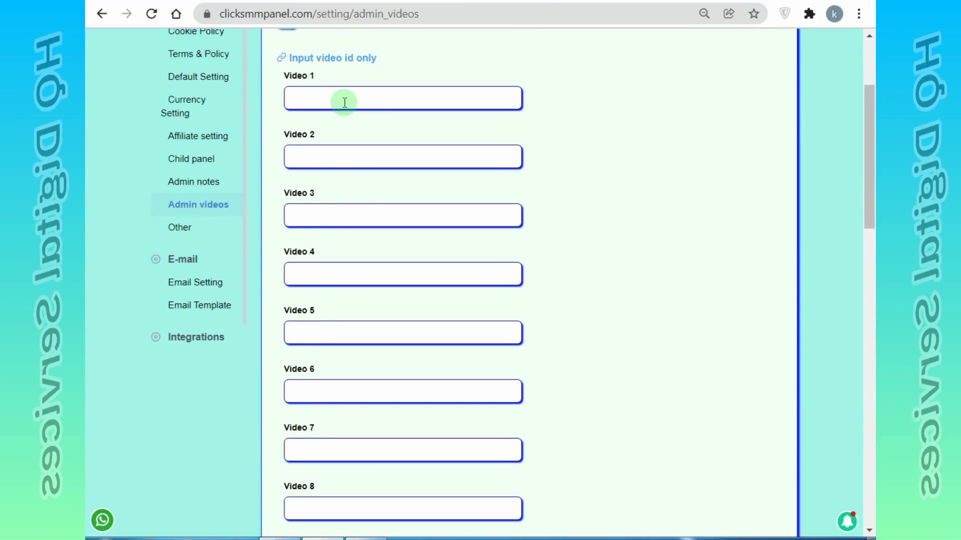
scroll(346, 103, "down", 14)
scroll(354, 226, "down", 6)
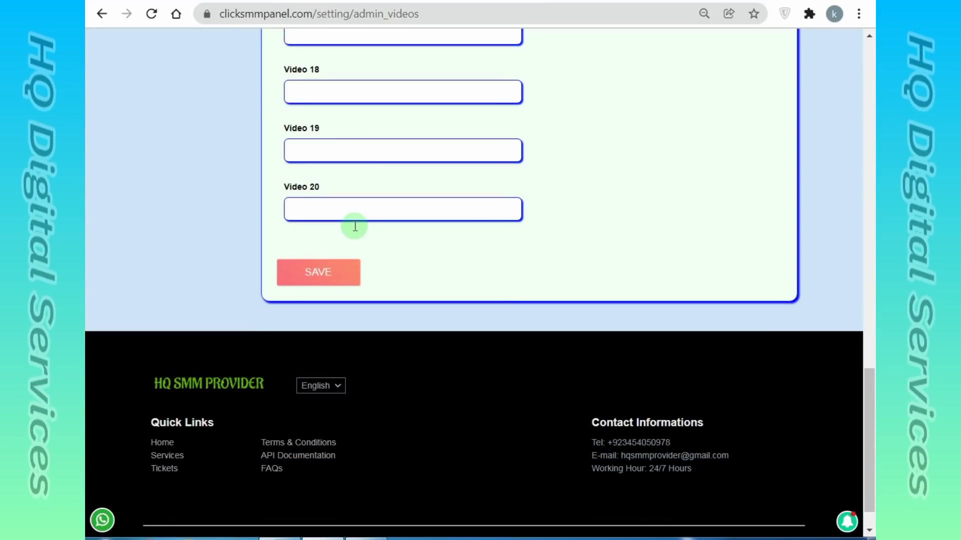
left_click(316, 278)
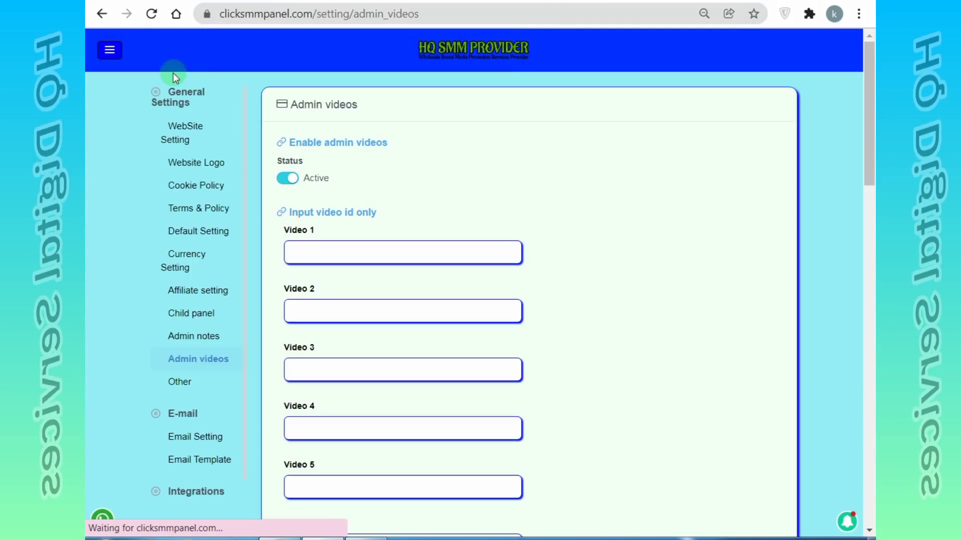
left_click(109, 49)
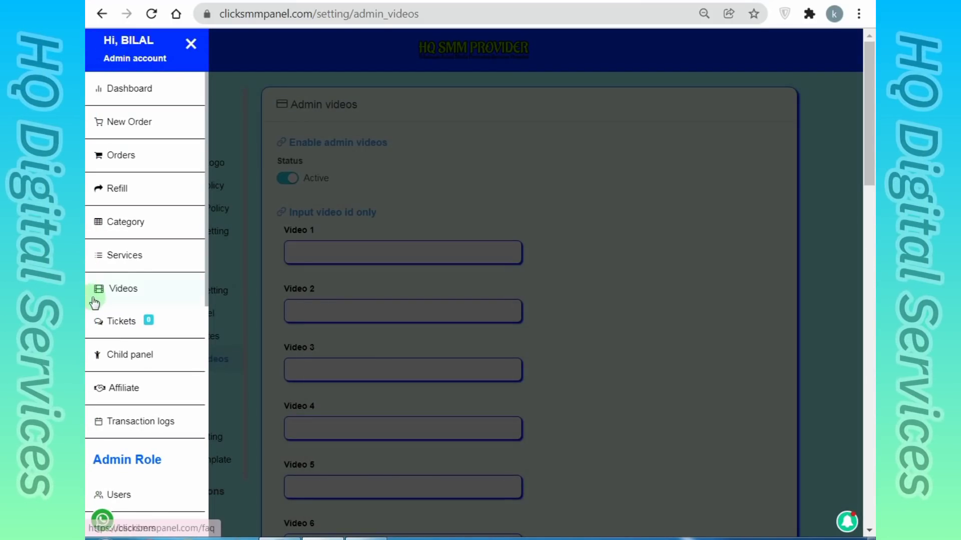
left_click(133, 283)
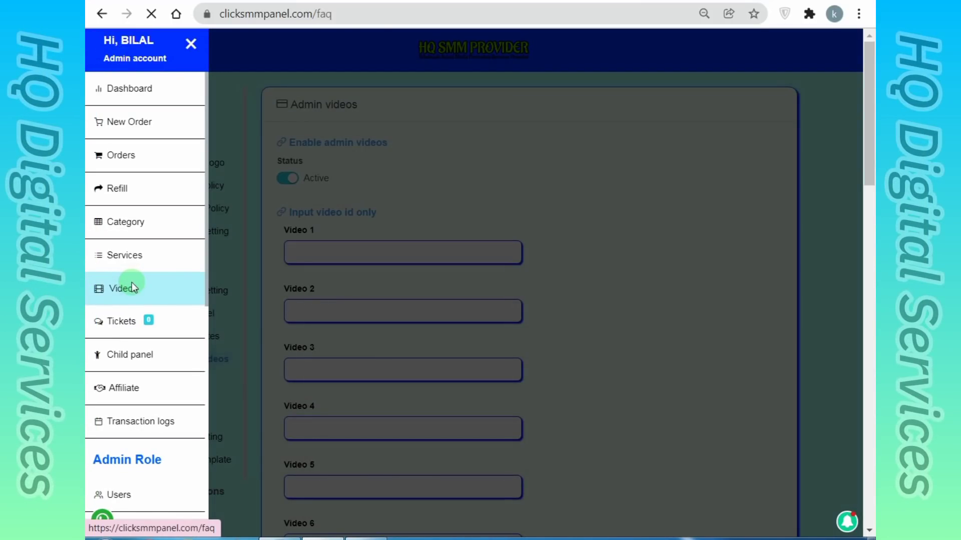